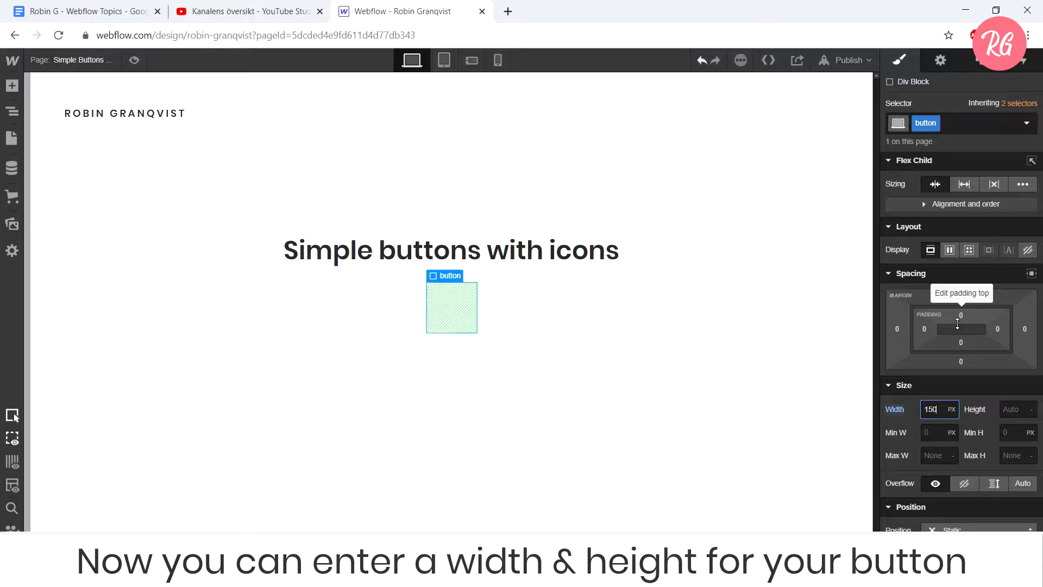
- Set the height of the button div block to 50 px
click(1024, 405)
text(50)
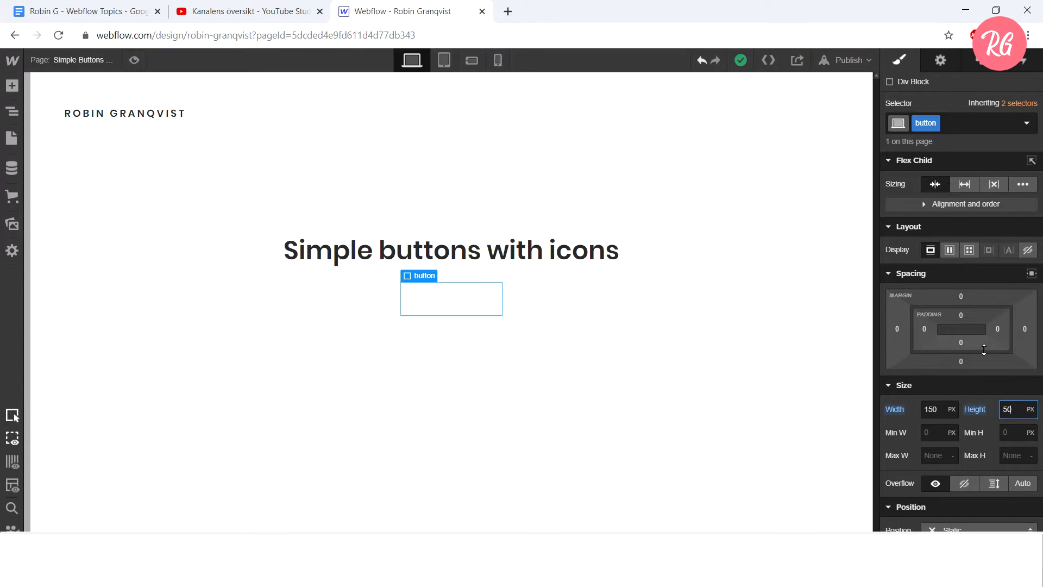
scroll(979, 322, down, 5)
scroll(979, 322, down, 3)
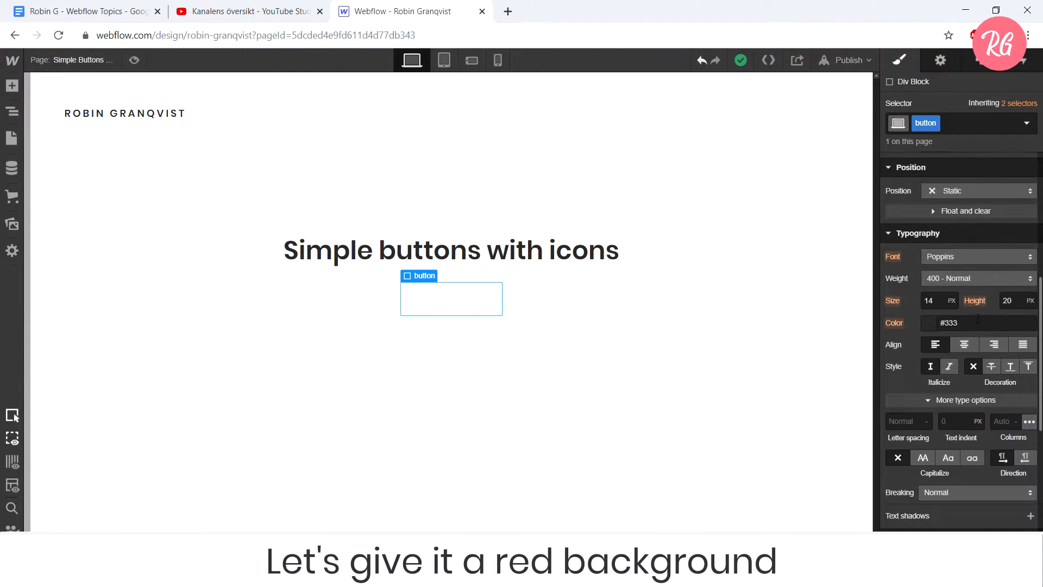
click(935, 323)
drag(967, 357, 976, 357)
key(ctrl+z)
click(972, 299)
- Give the button div block a light red background color, #fa6b6b
scroll(976, 353, down, 4)
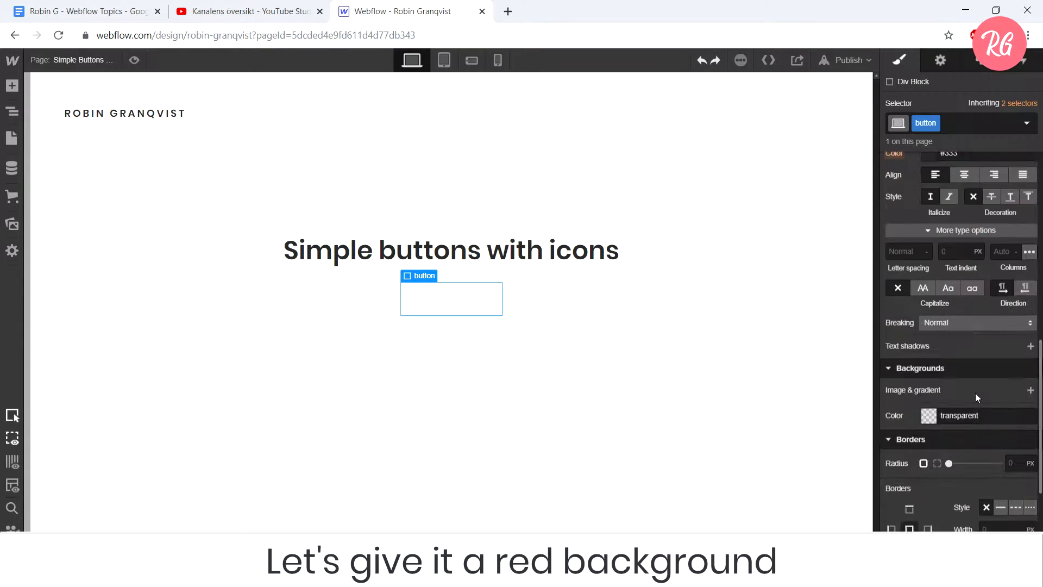
click(933, 410)
drag(971, 252, 970, 205)
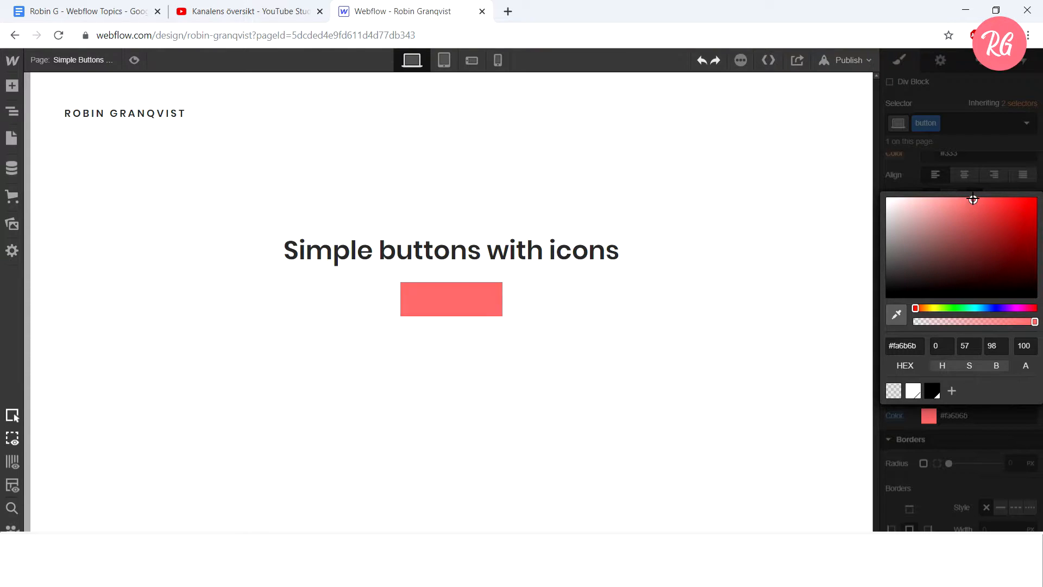
click(963, 136)
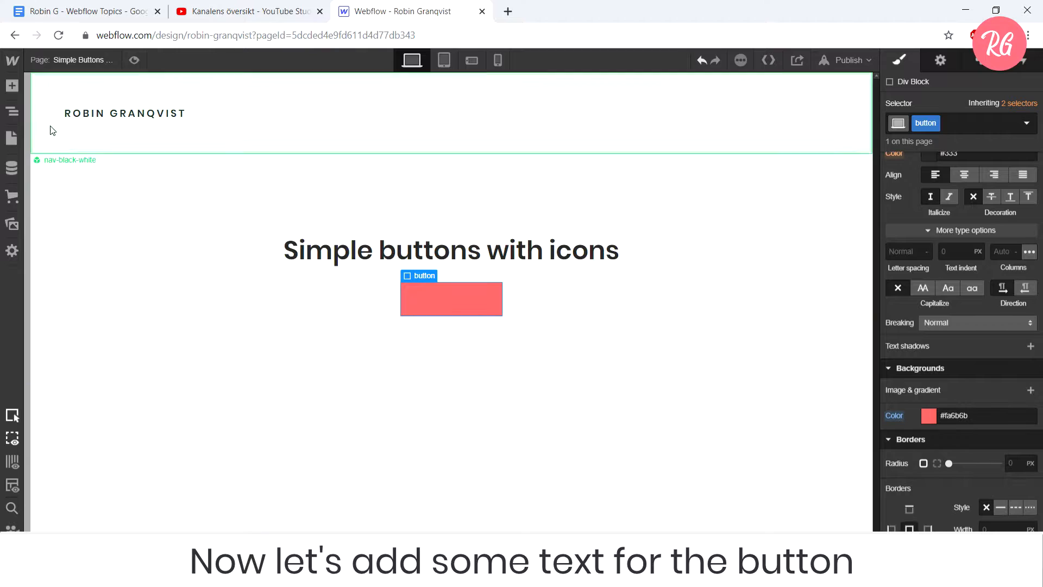
- Add a text block inside the red button div and replace its placeholder text with "Click Here"
click(12, 86)
drag(64, 524, 465, 302)
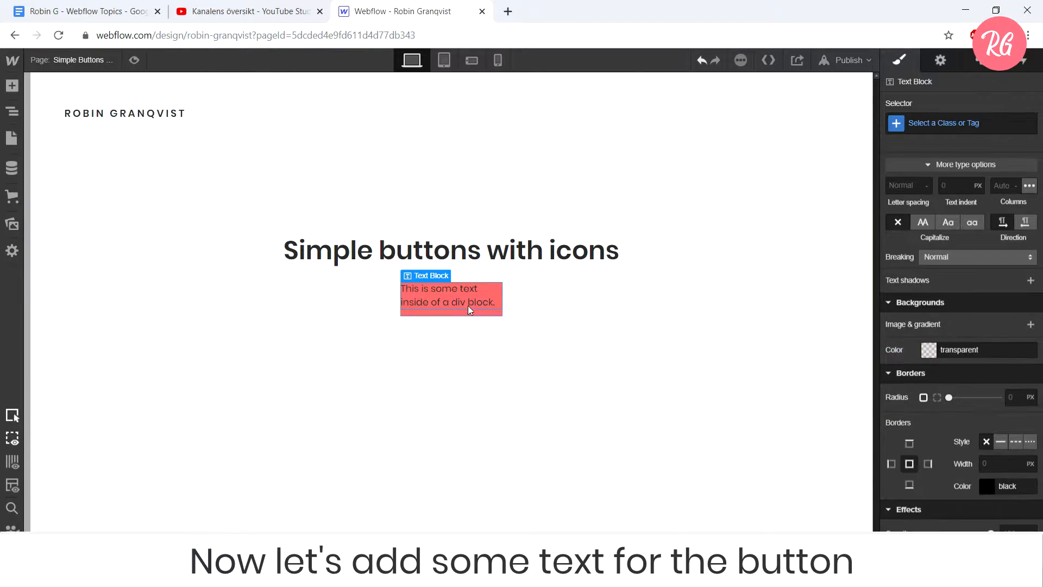
double_click(466, 302)
key(BackSpace)
text(Click he)
key(BackSpace)
key(BackSpace)
text(Here)
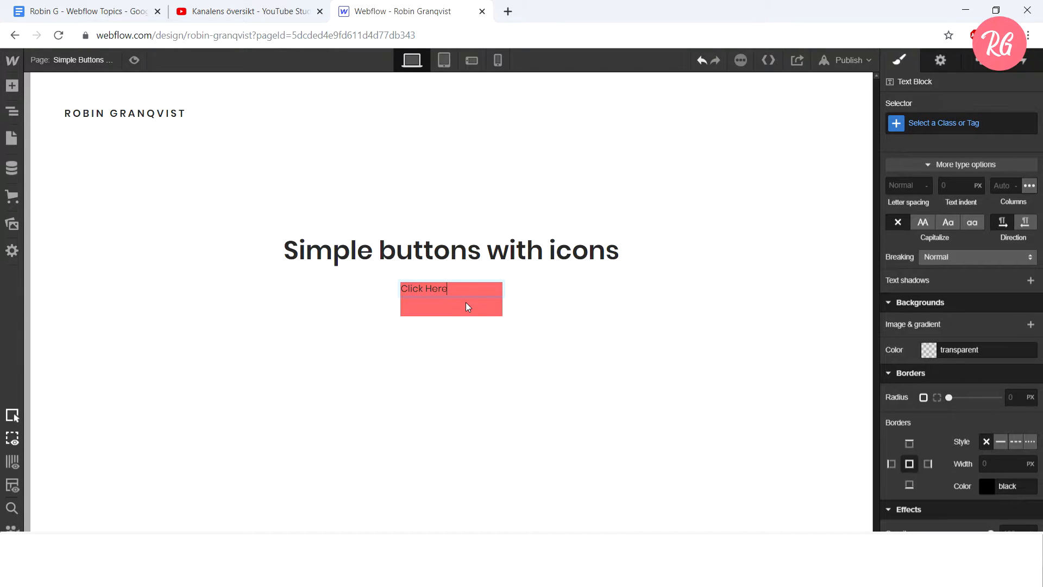
click(495, 336)
- Make the button div a flex container with its content centered in both align and justify
click(474, 307)
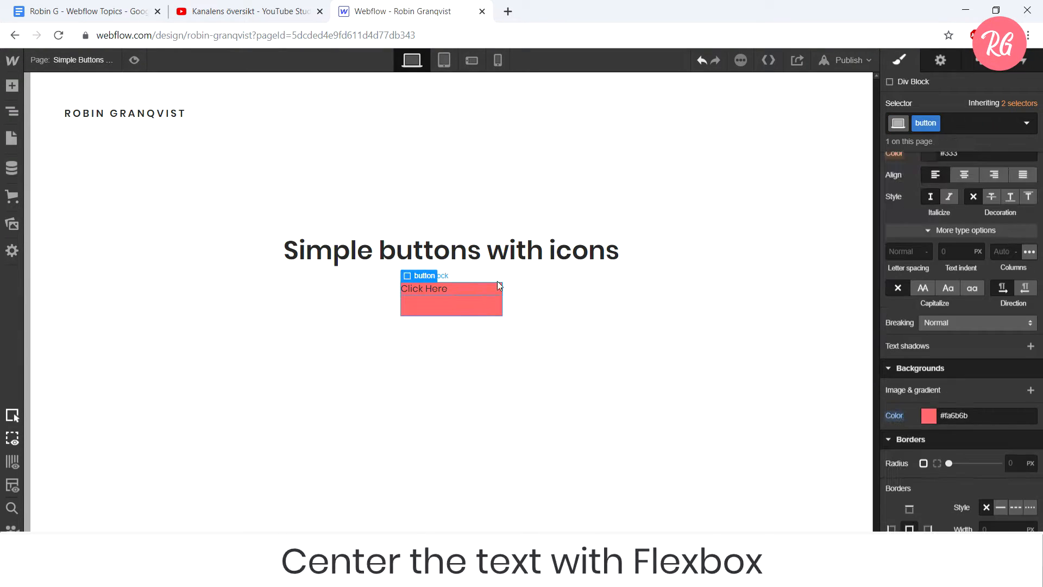
scroll(959, 155, up, 10)
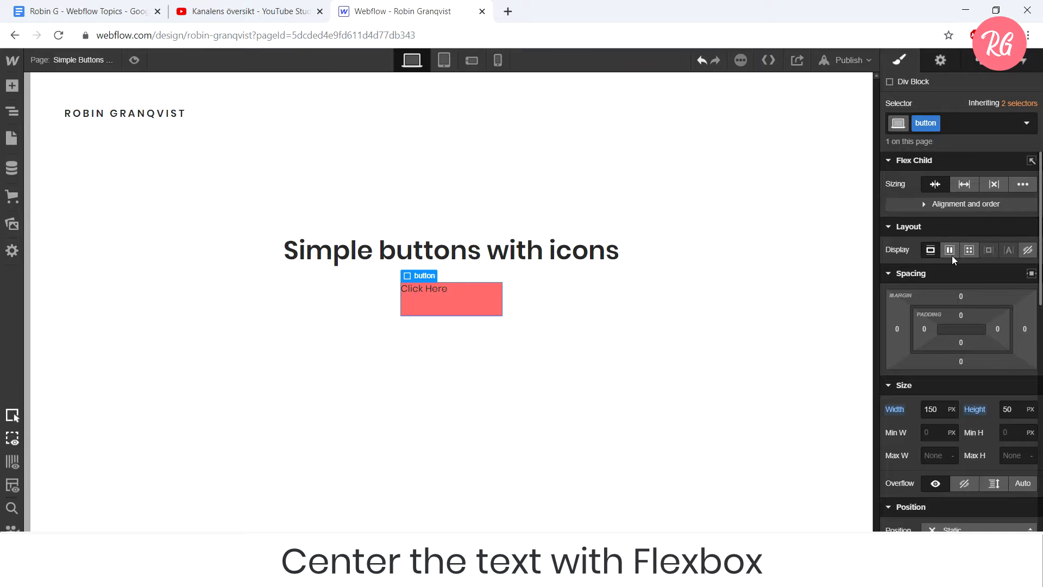
click(952, 254)
click(955, 299)
click(958, 321)
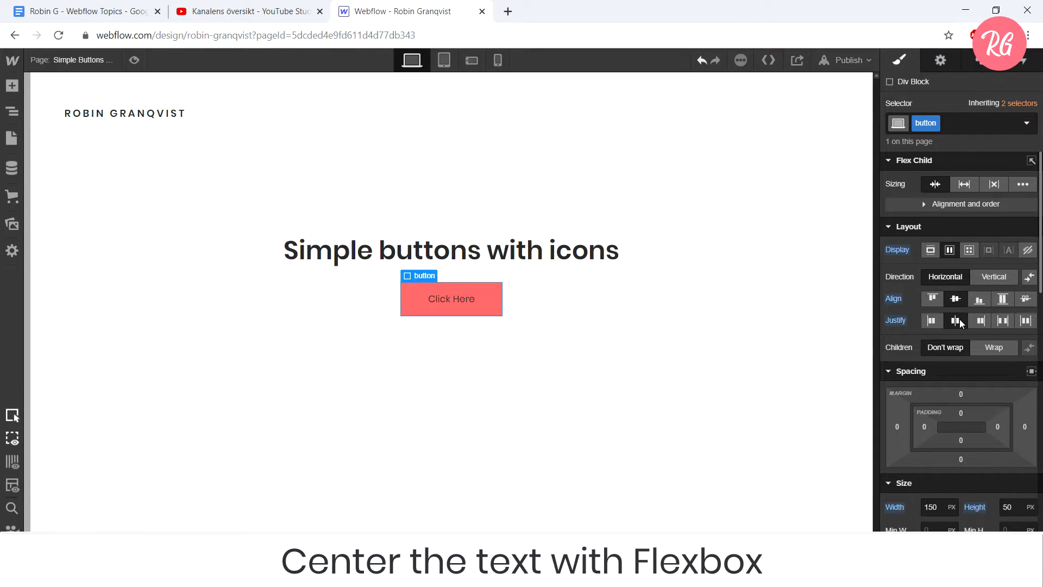
- Set the button's text color to white
scroll(961, 342, down, 8)
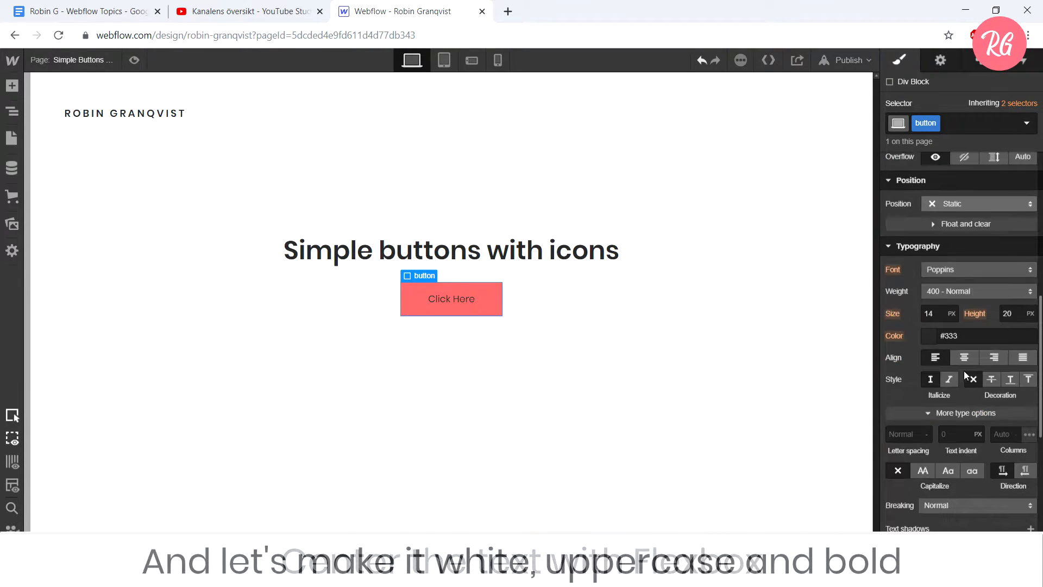
click(964, 335)
text(white)
key(Tab)
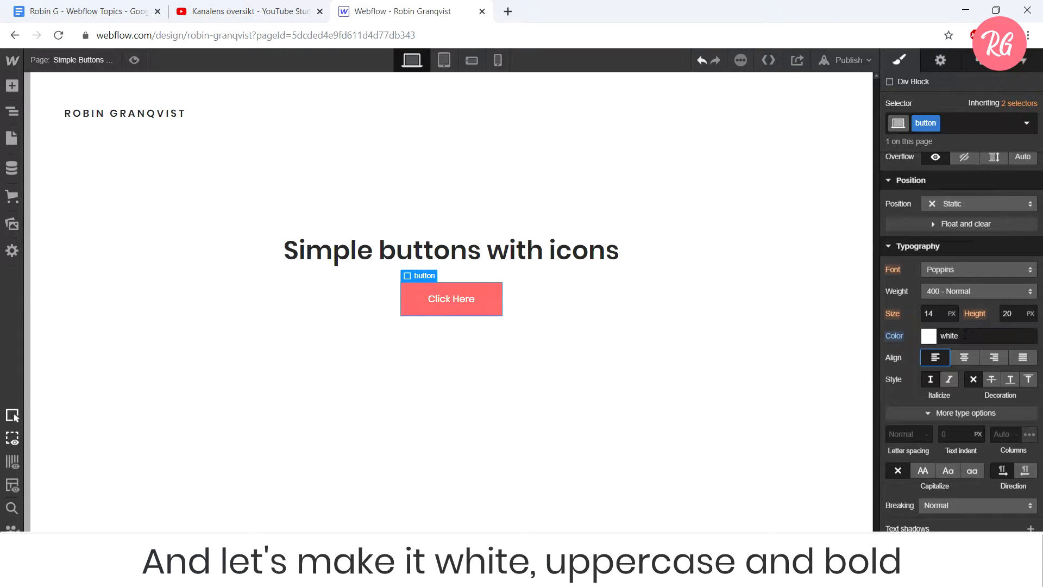
- Set the button's font size to 18 px
scroll(971, 337, down, 2)
scroll(971, 340, up, 2)
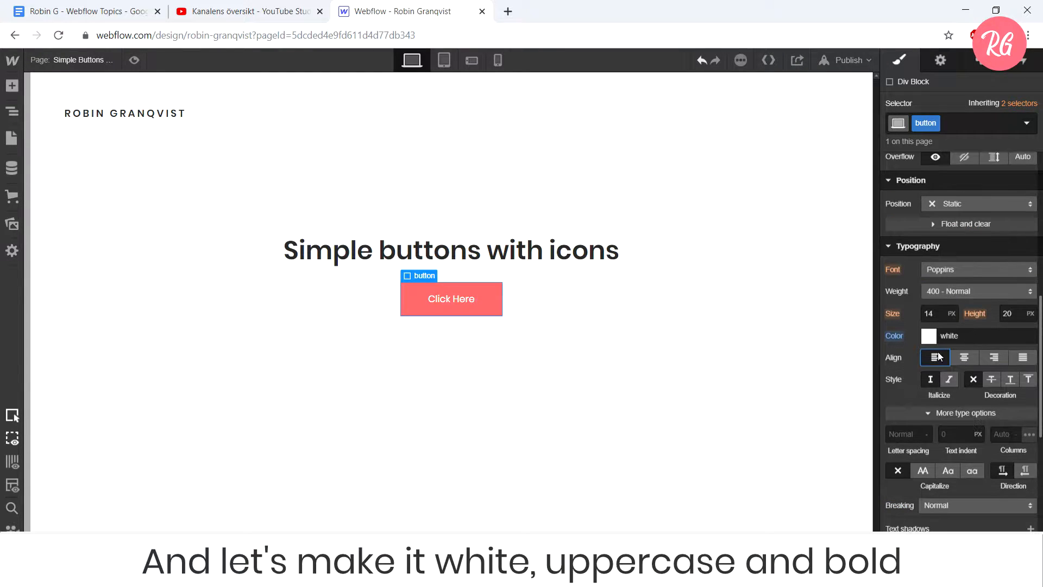
click(938, 314)
key(BackSpace)
text(8)
key(Tab)
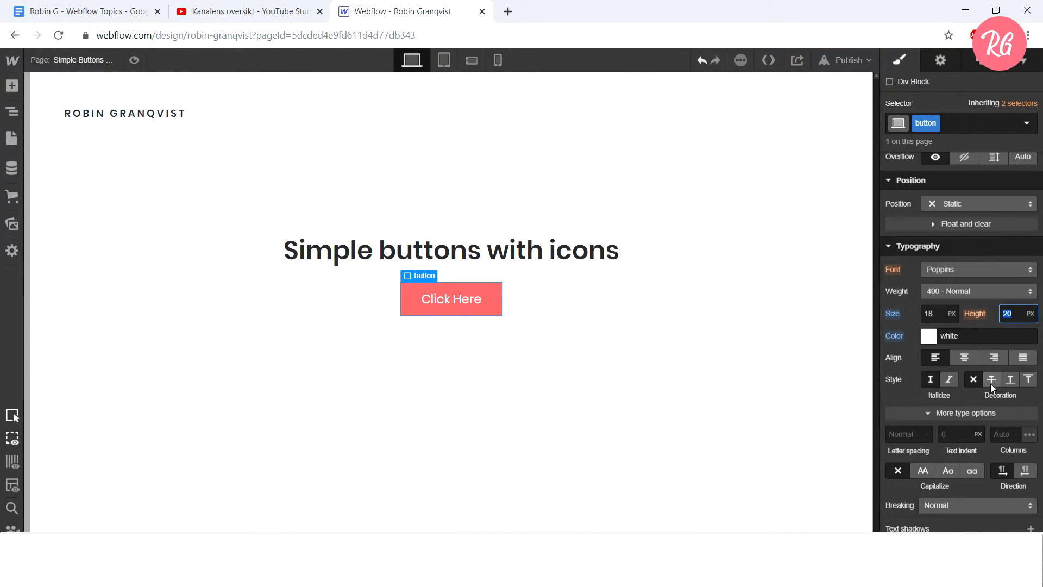
- Style the button text as uppercase with 1 px letter spacing and 600 - Semi Bold weight
scroll(957, 412, down, 2)
click(922, 384)
click(913, 351)
text(1)
key(Tab)
click(976, 206)
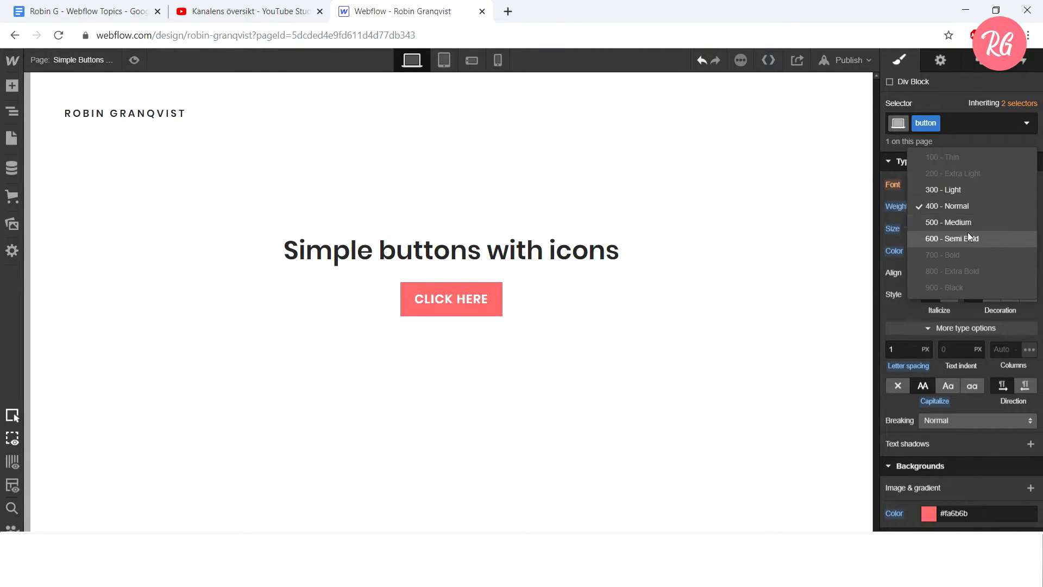
click(966, 237)
- Reset the button's fixed width and height to Auto
scroll(965, 355, up, 3)
scroll(961, 347, down, 4)
scroll(961, 347, up, 1)
scroll(961, 348, up, 5)
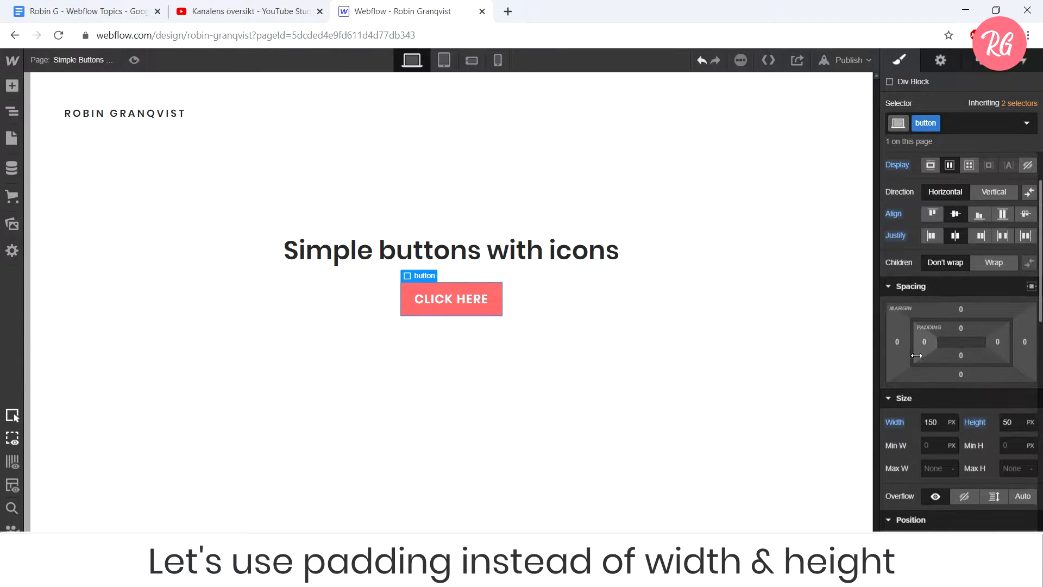
click(895, 421)
click(904, 440)
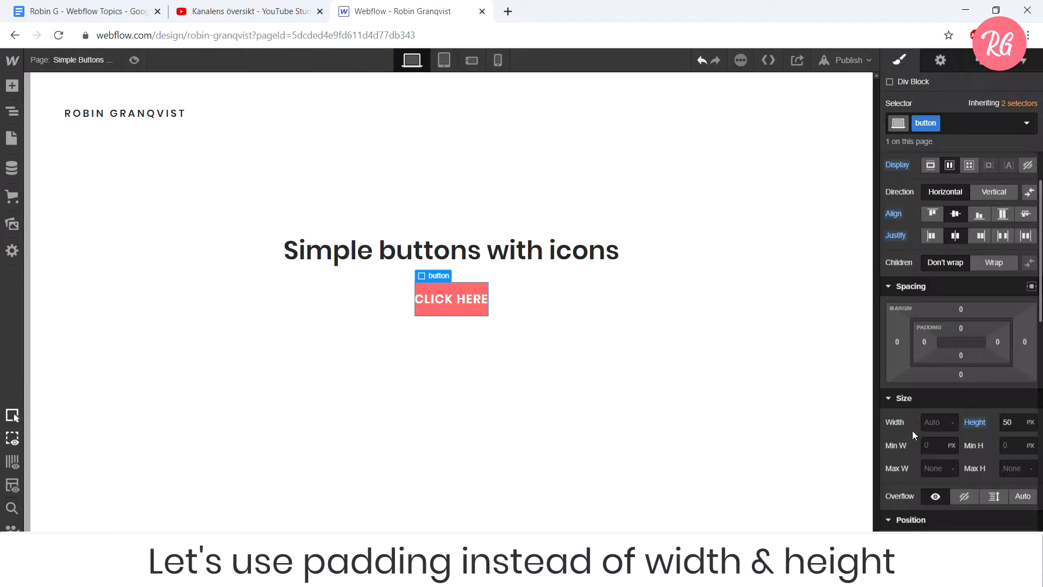
click(971, 422)
click(951, 438)
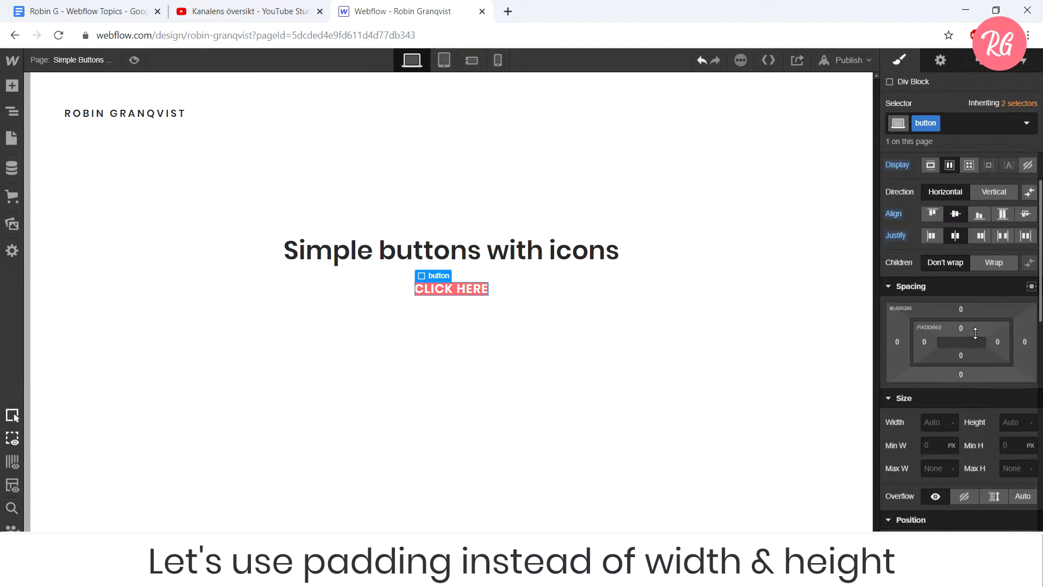
- Give the button 15 px padding at top and bottom and 30 px padding on the left and right
drag(976, 328, 981, 361)
drag(907, 345, 962, 345)
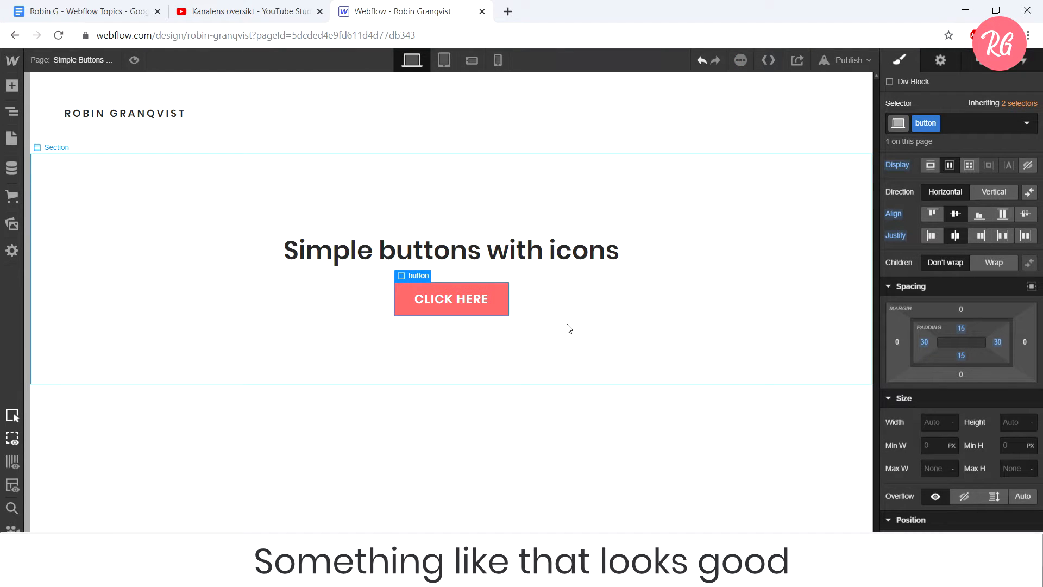
click(843, 344)
- Round the button's corners with a 10 px border radius
click(493, 307)
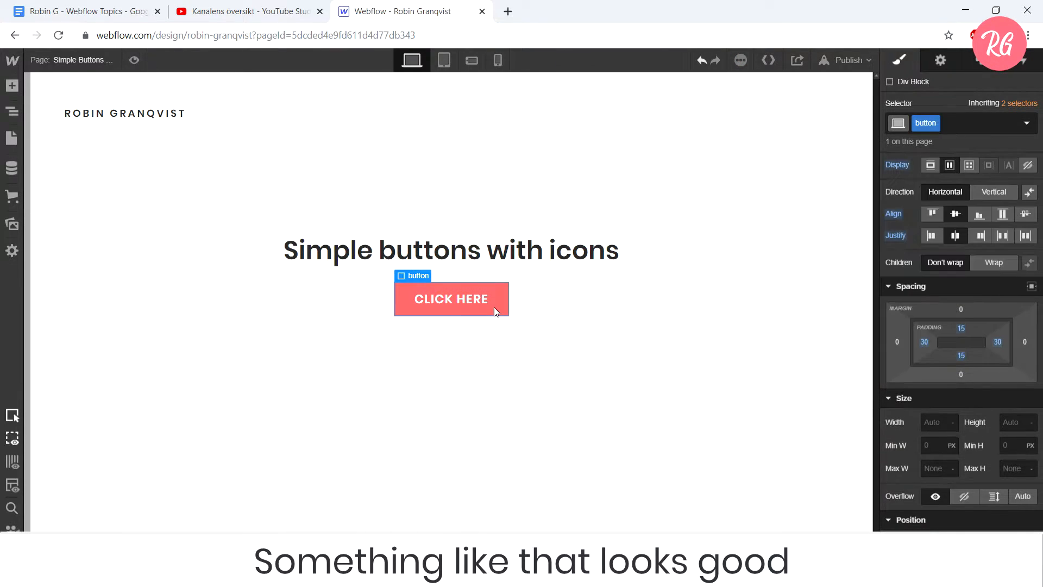
scroll(986, 380, down, 10)
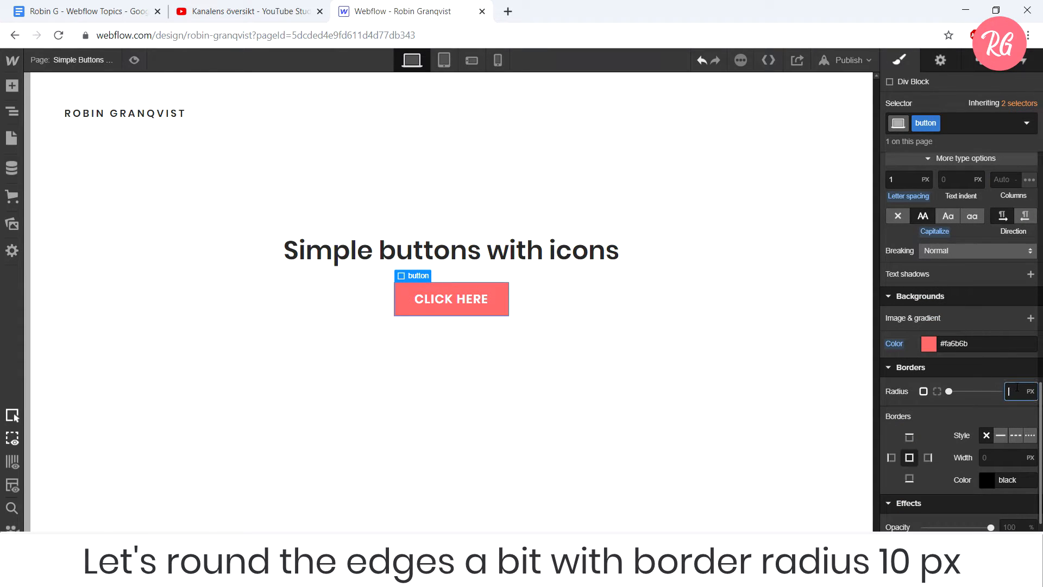
text(0)
key(Return)
click(775, 326)
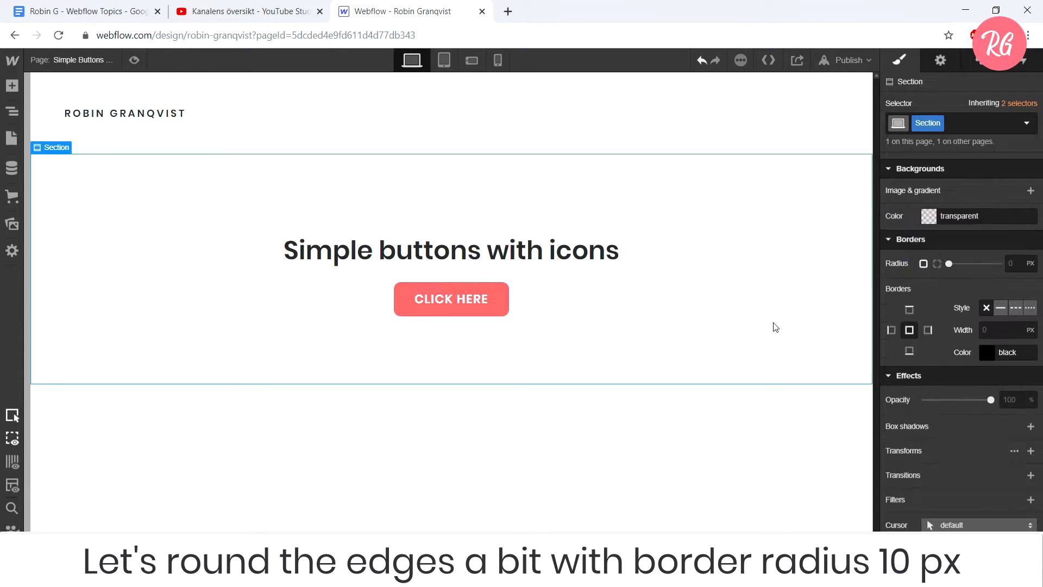
- Set the button's cursor style to pointer
click(499, 314)
scroll(977, 398, down, 3)
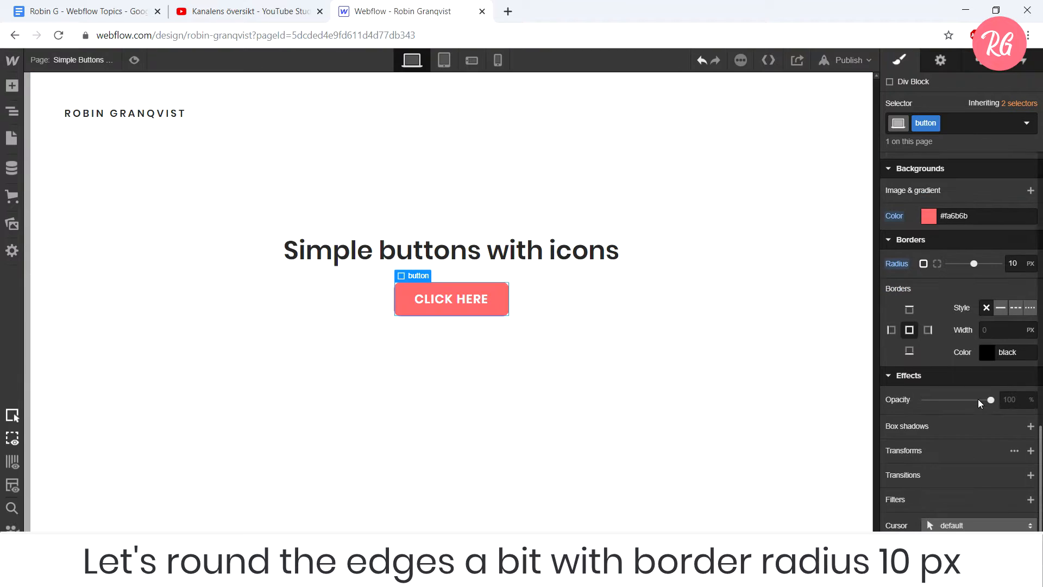
click(994, 528)
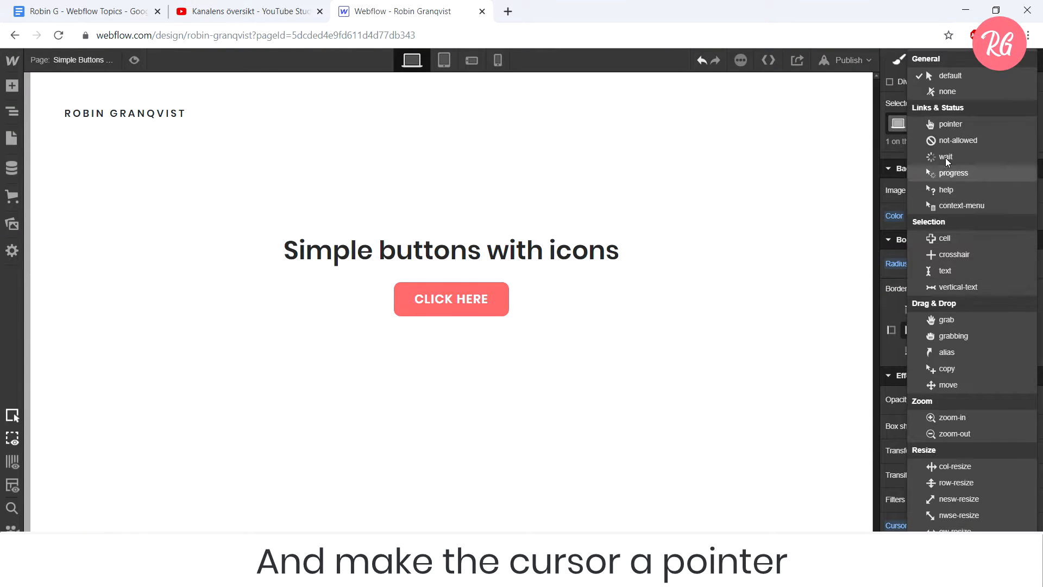
click(956, 127)
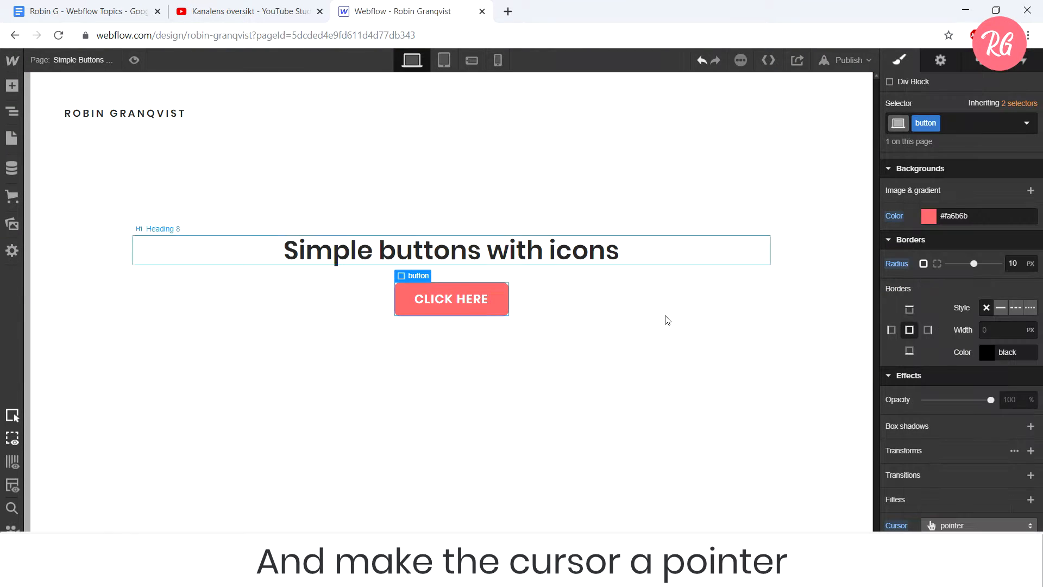
- Preview the page to check the button's appearance and cursor, and return to editing
click(135, 59)
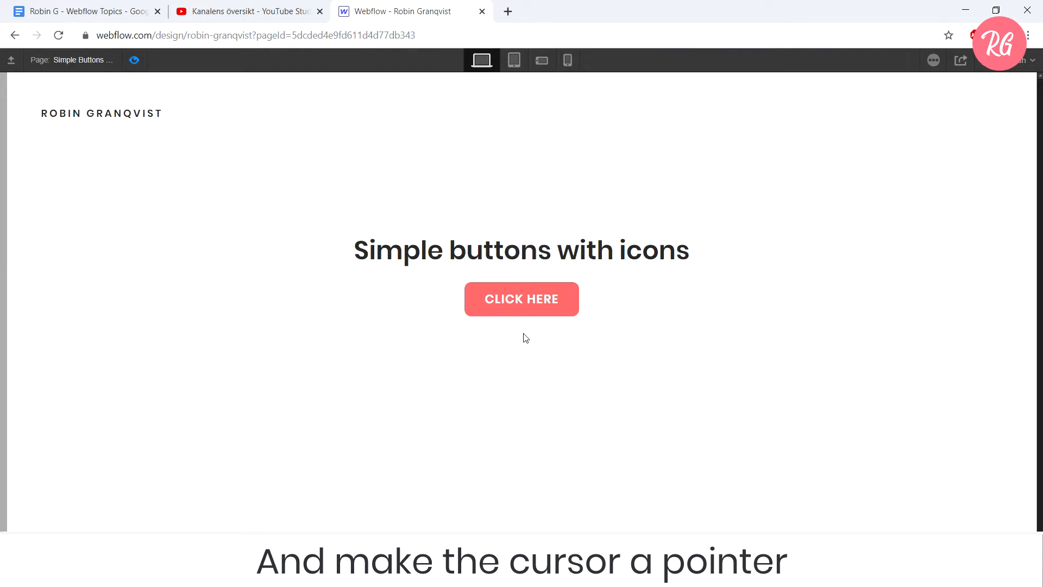
click(135, 60)
click(469, 298)
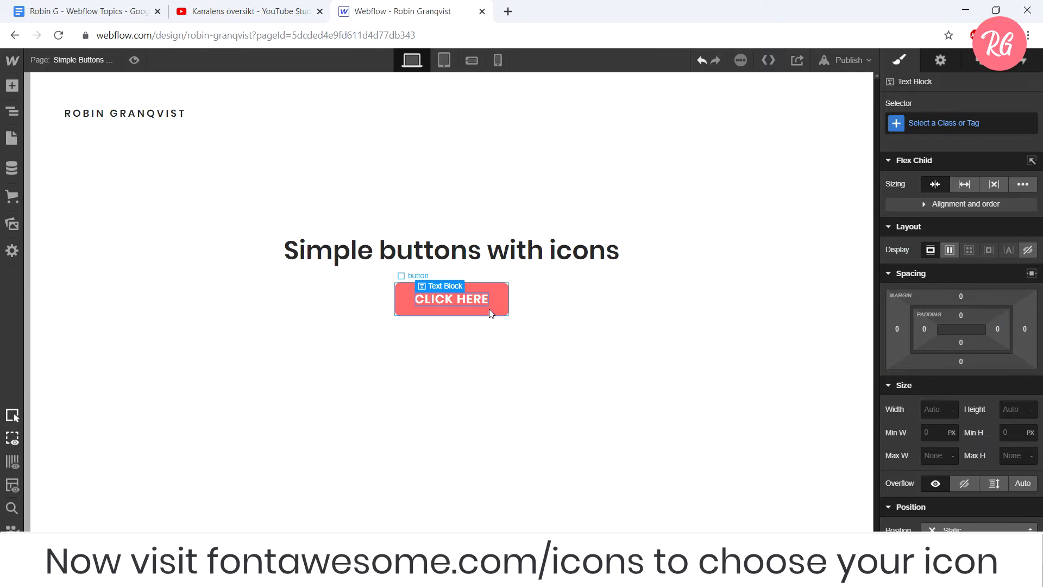
- Open fontawesome.com/icons in a new browser tab and dismiss the translation offer
click(508, 11)
text(f)
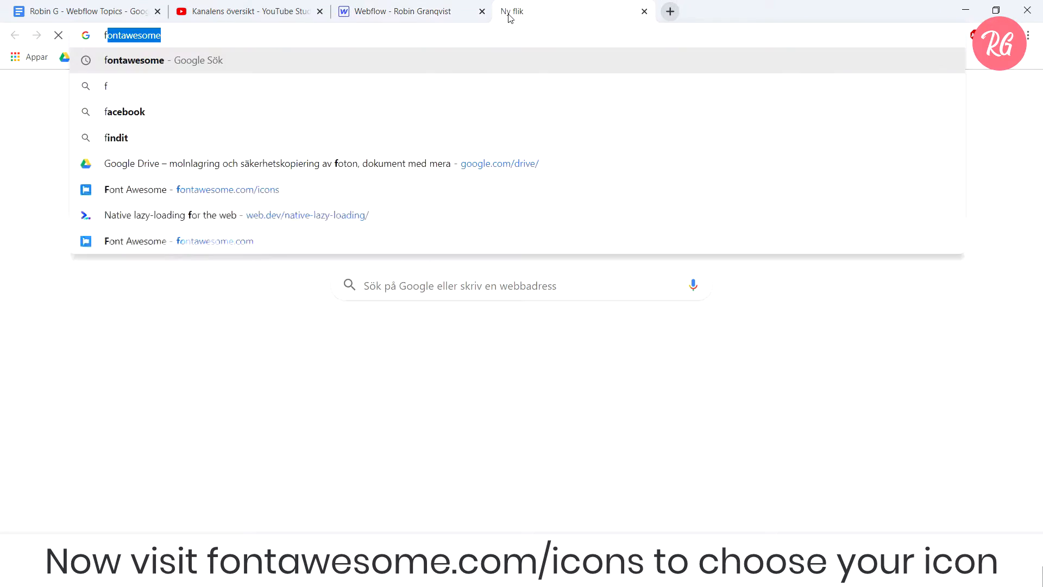
text(ontawesome.com/)
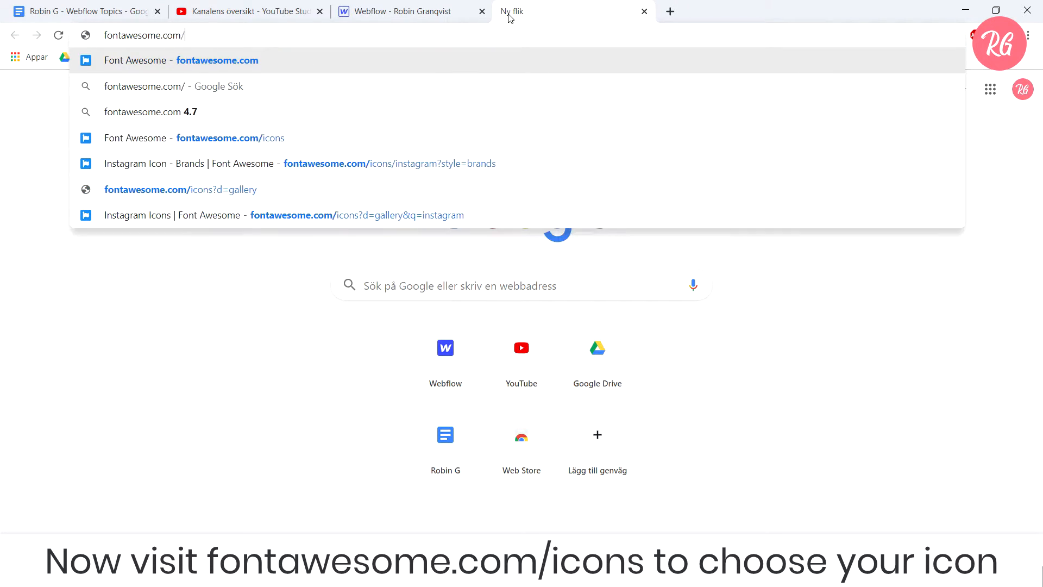
text(icons)
key(Return)
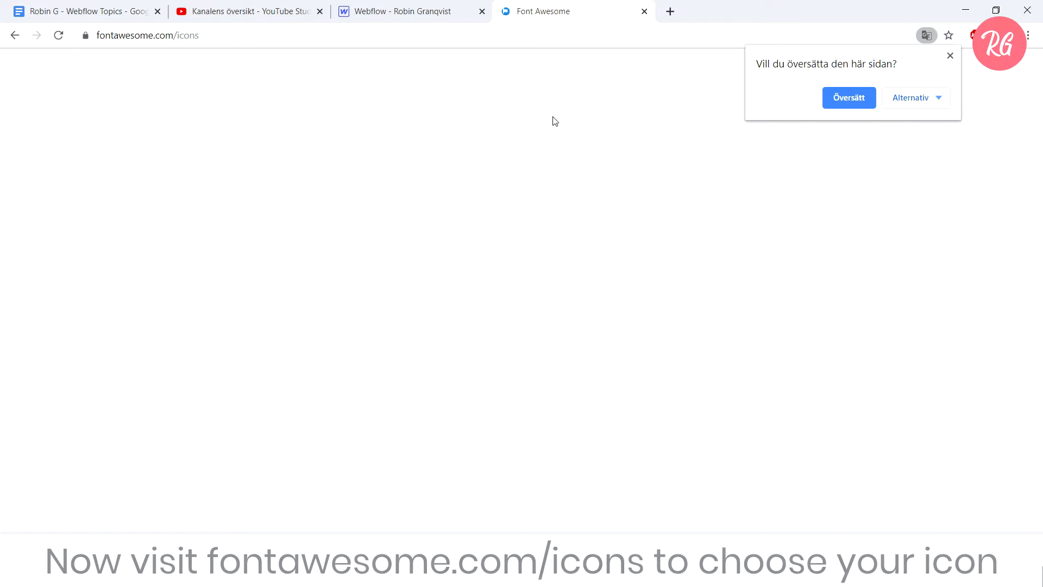
click(951, 58)
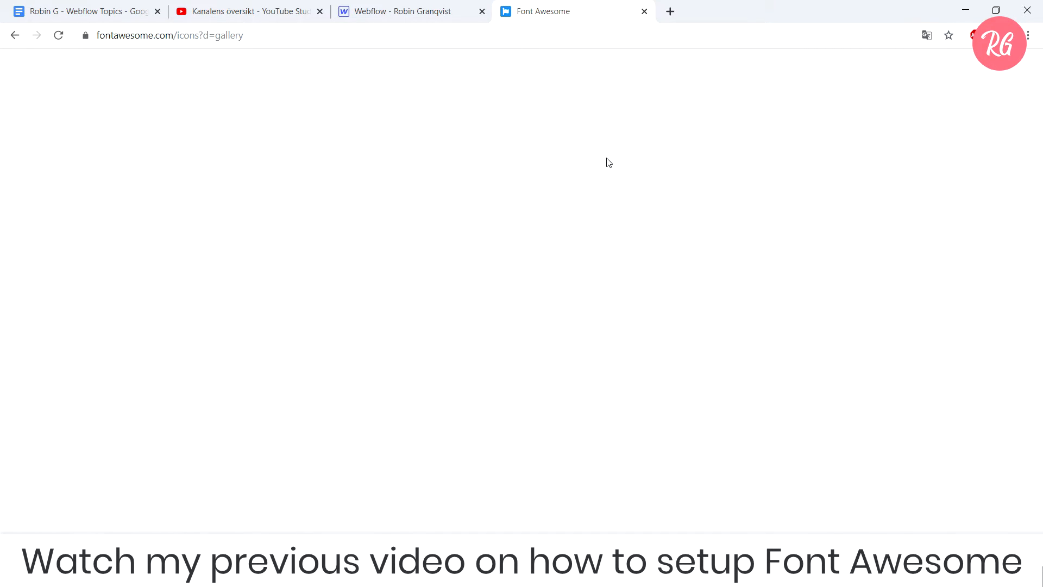
- Filter the icon gallery to free icons and copy the unicode glyph of the solid arrow-alt-circle-right icon
click(54, 108)
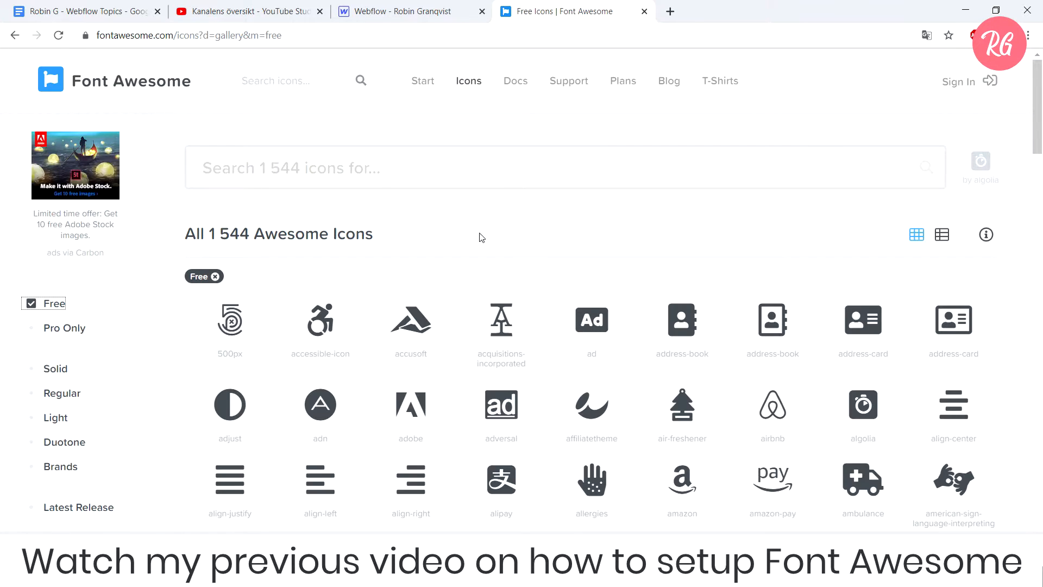
scroll(480, 236, down, 6)
scroll(480, 237, down, 1)
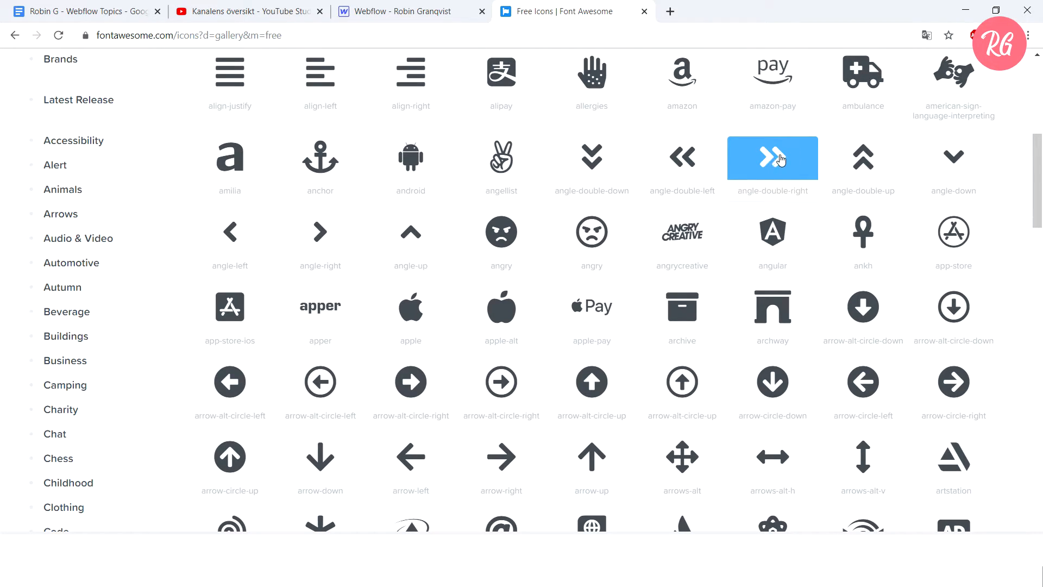
click(419, 385)
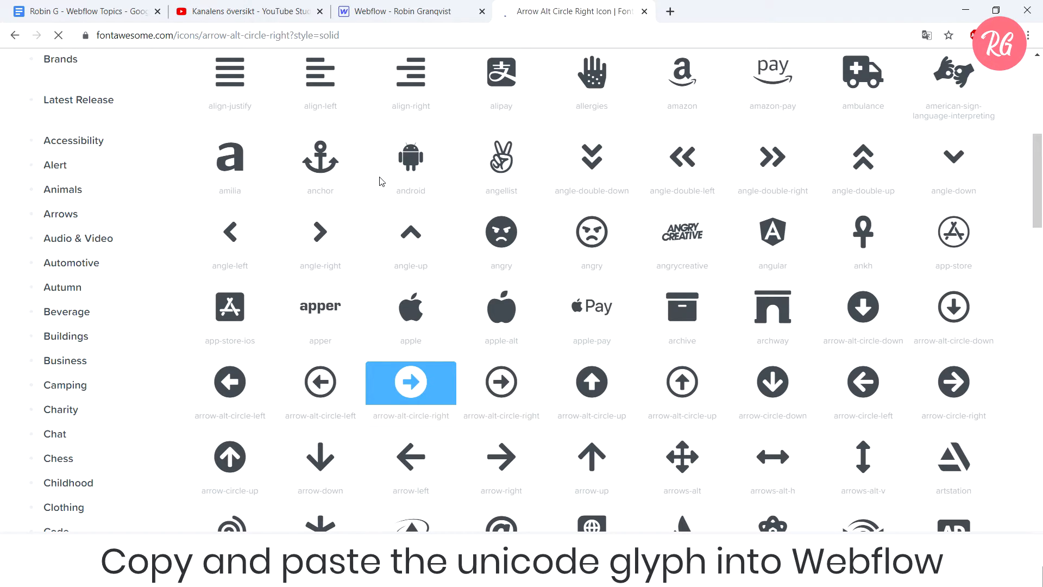
click(134, 200)
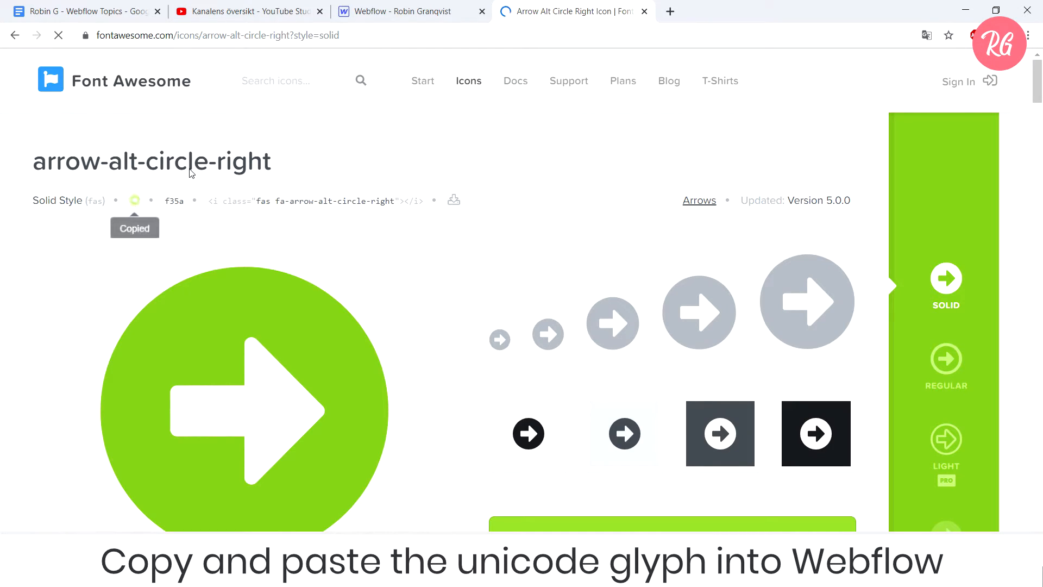
- Switch to Webflow, paste the copied glyph after the "CLICK HERE" button text, and wrap the glyph in a text span
click(402, 10)
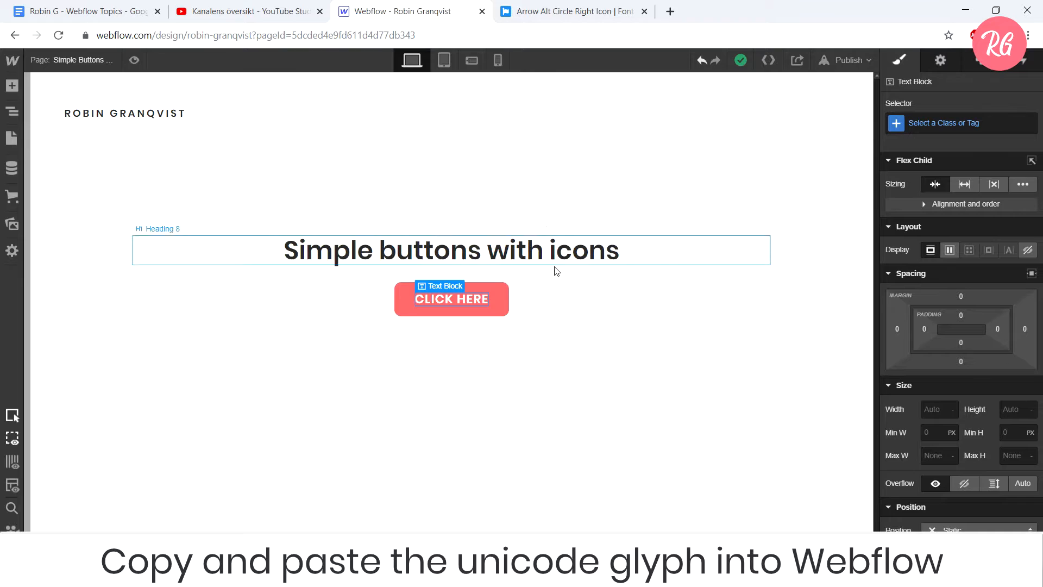
double_click(487, 298)
key(ctrl+v)
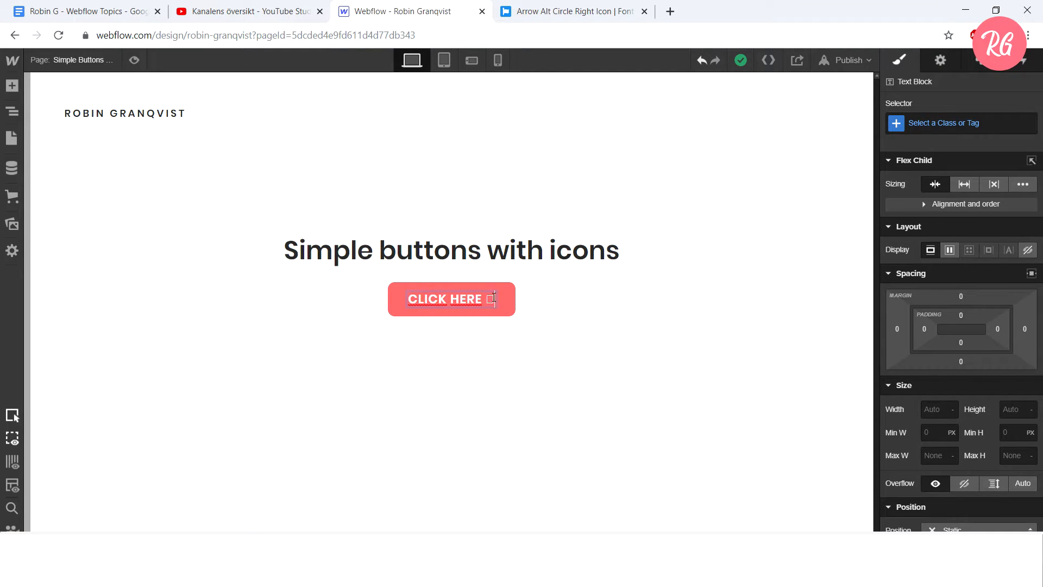
click(513, 276)
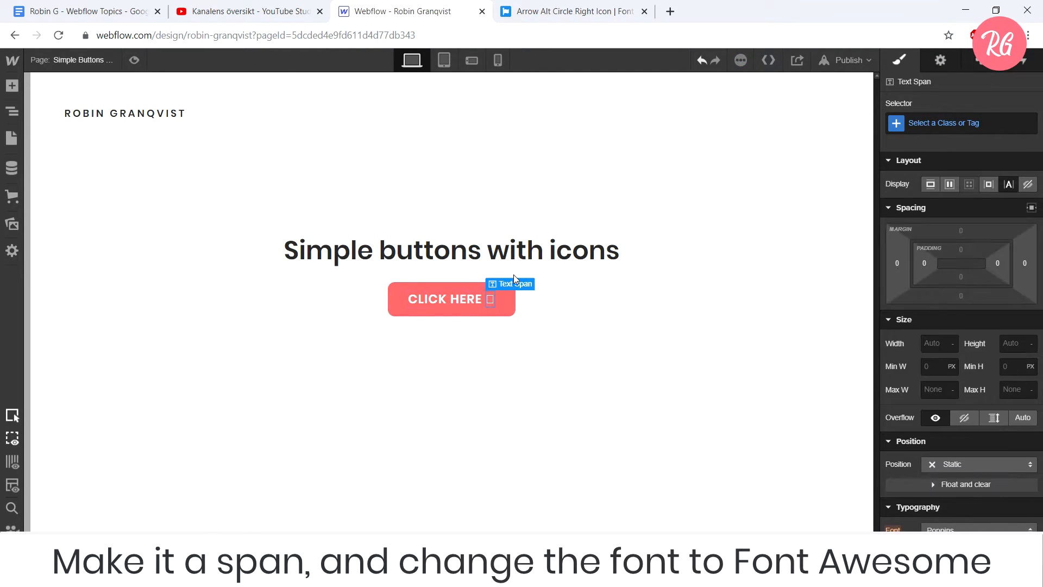
click(530, 321)
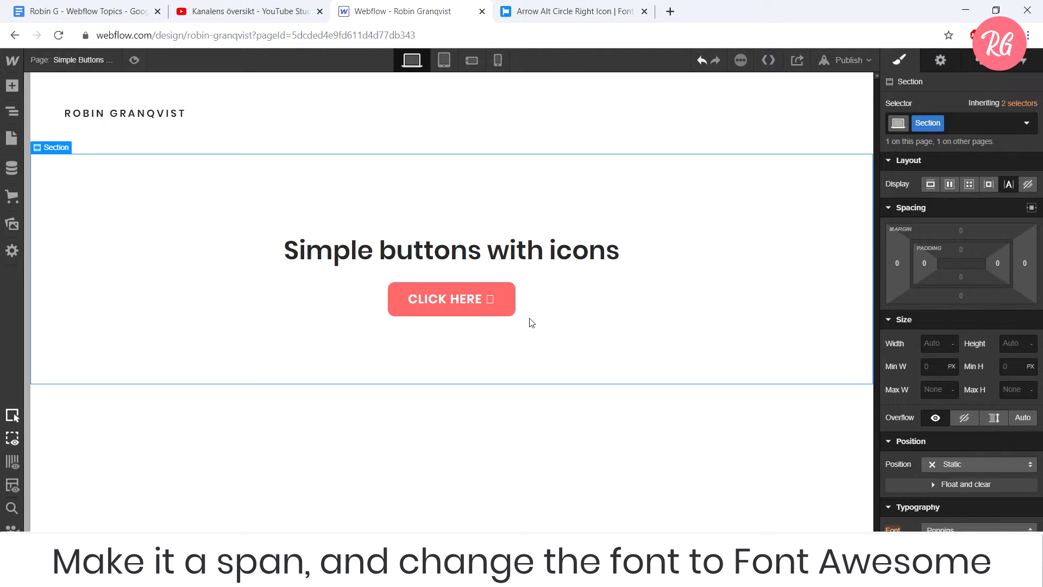
- Set the font of the button's glyph span to Fa solid 900
click(490, 300)
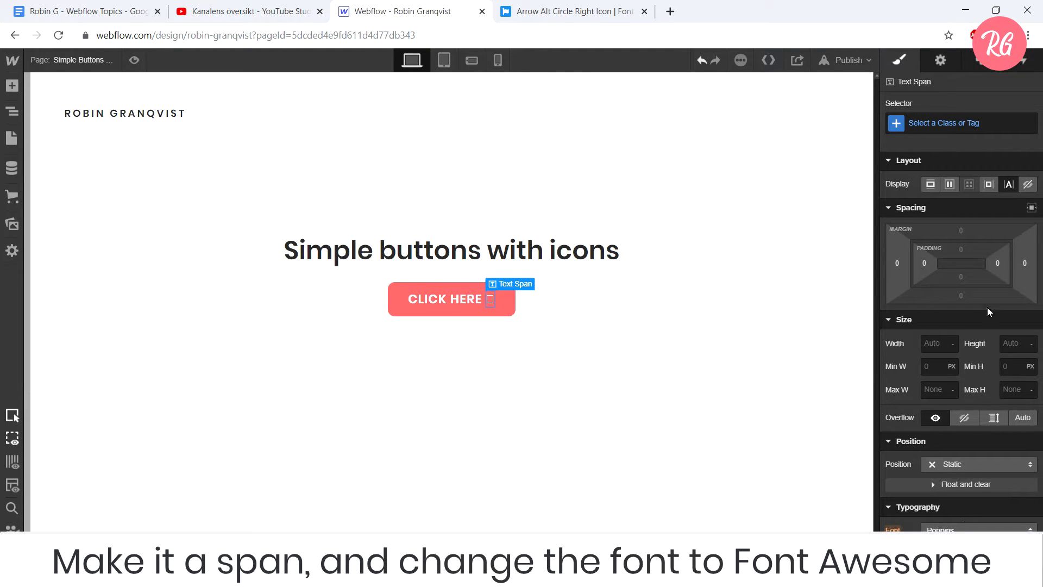
click(978, 528)
click(978, 196)
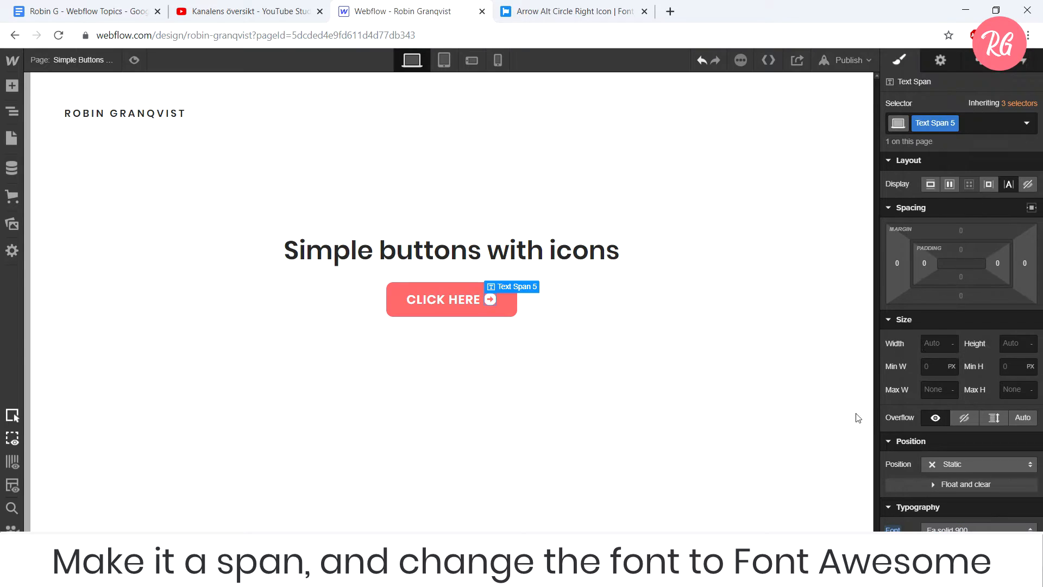
- Set the left padding of the button's icon span to 5 px
click(924, 265)
text(5)
key(Return)
click(570, 377)
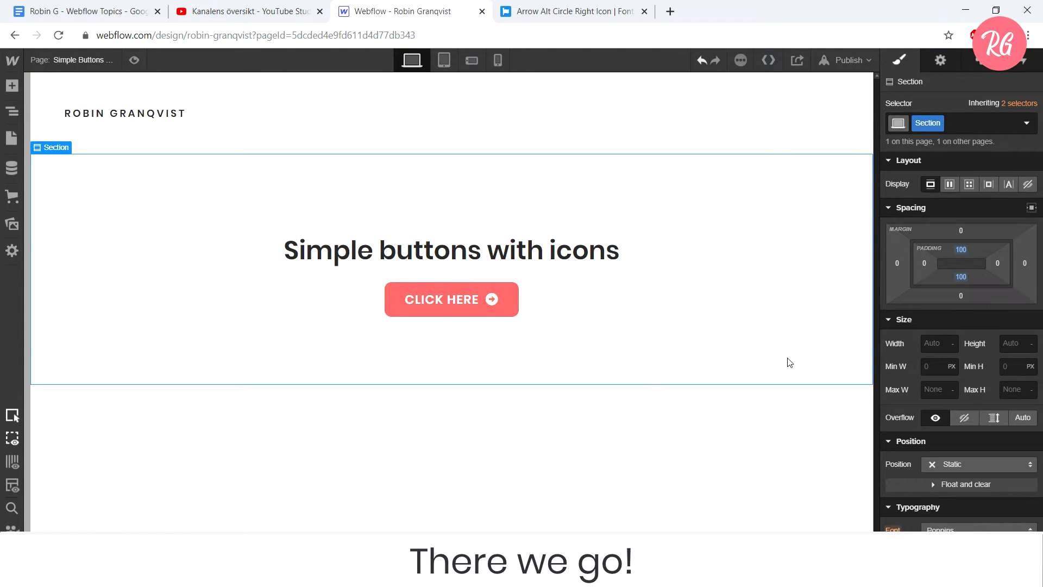
click(511, 317)
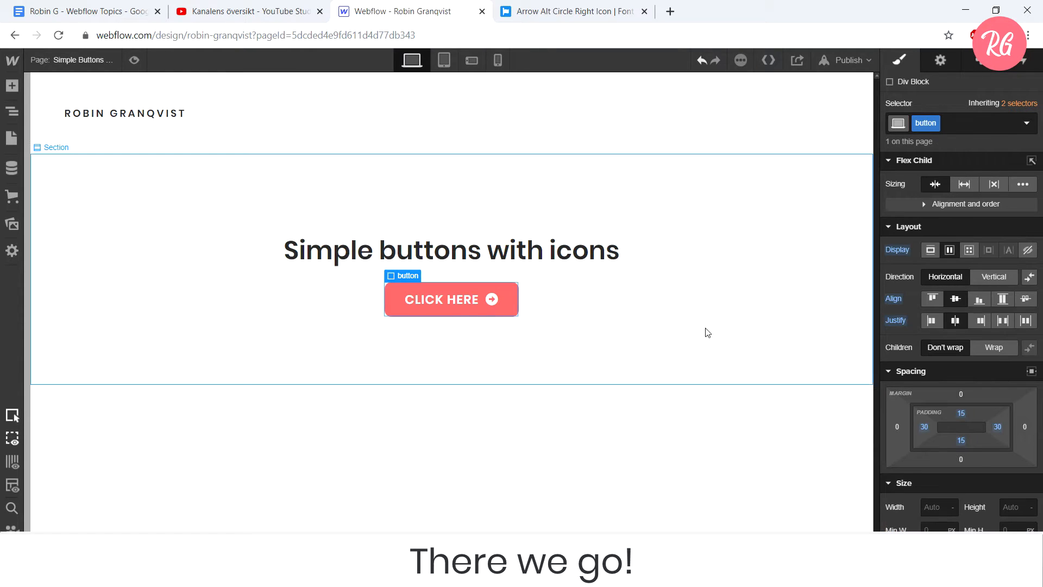
- Switch to Font Awesome and copy the unicode glyph of the free solid angle-double-right icon
click(565, 11)
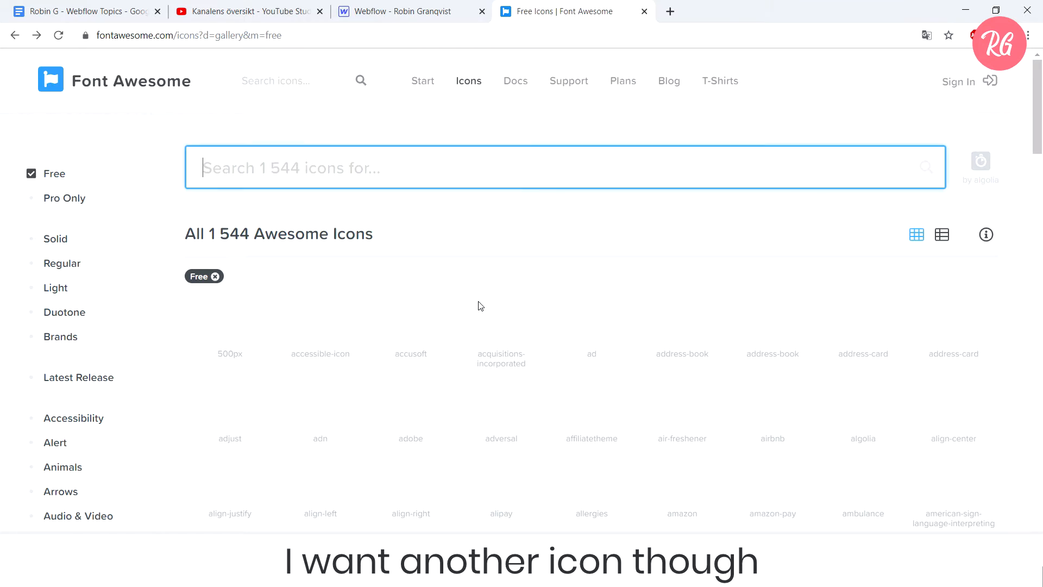
scroll(603, 295, down, 3)
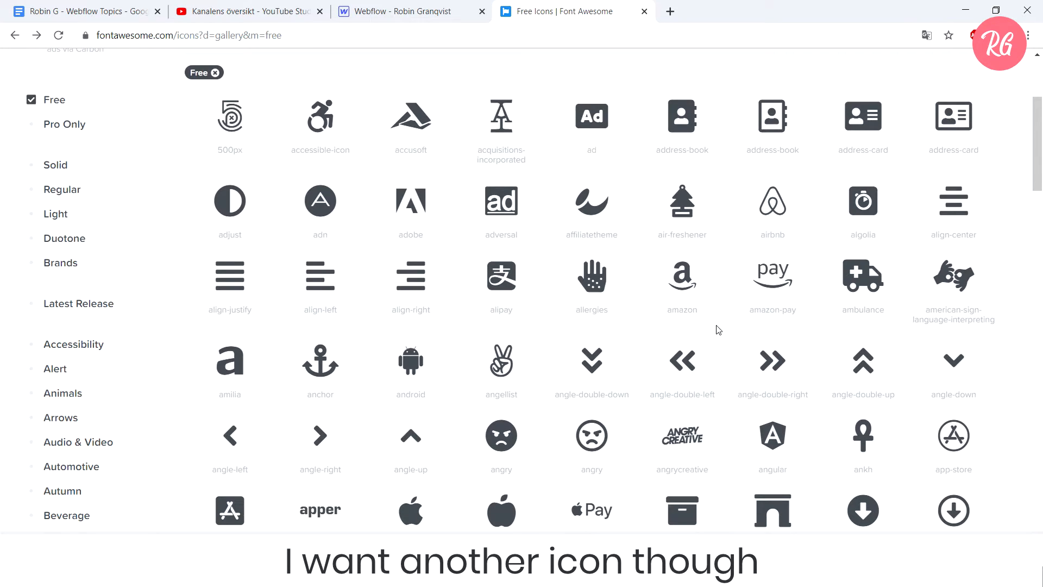
click(770, 363)
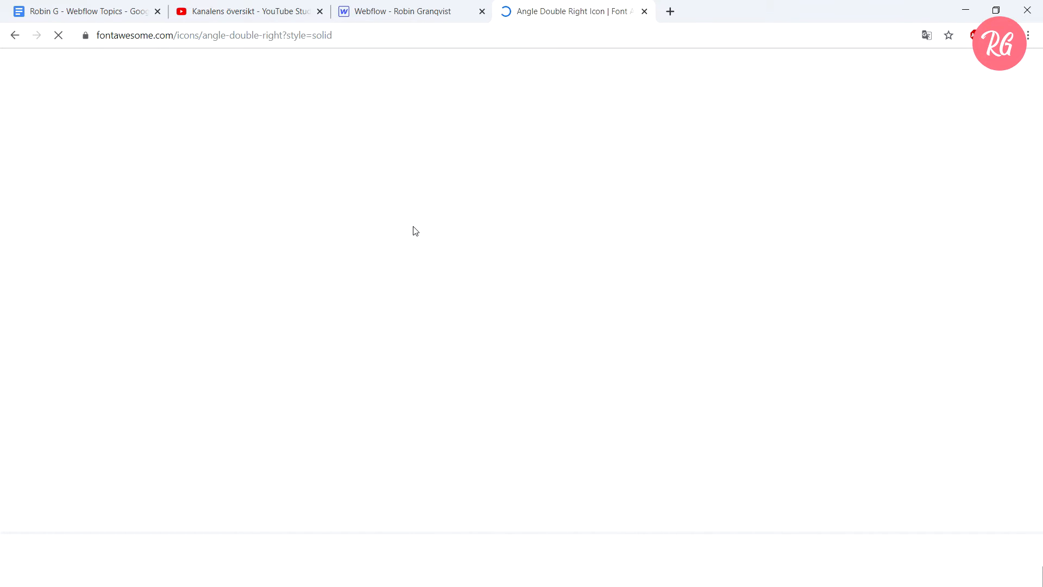
click(133, 201)
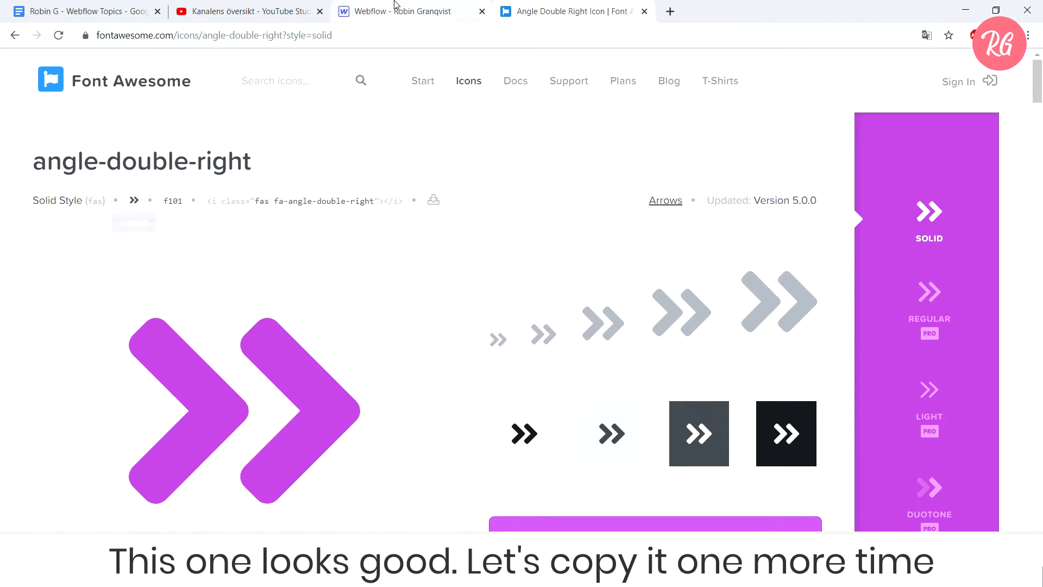
- Switch back to Webflow and replace the button's arrow glyph with the copied angle-double-right glyph
click(400, 10)
click(492, 299)
double_click(495, 302)
click(496, 302)
key(ctrl+v)
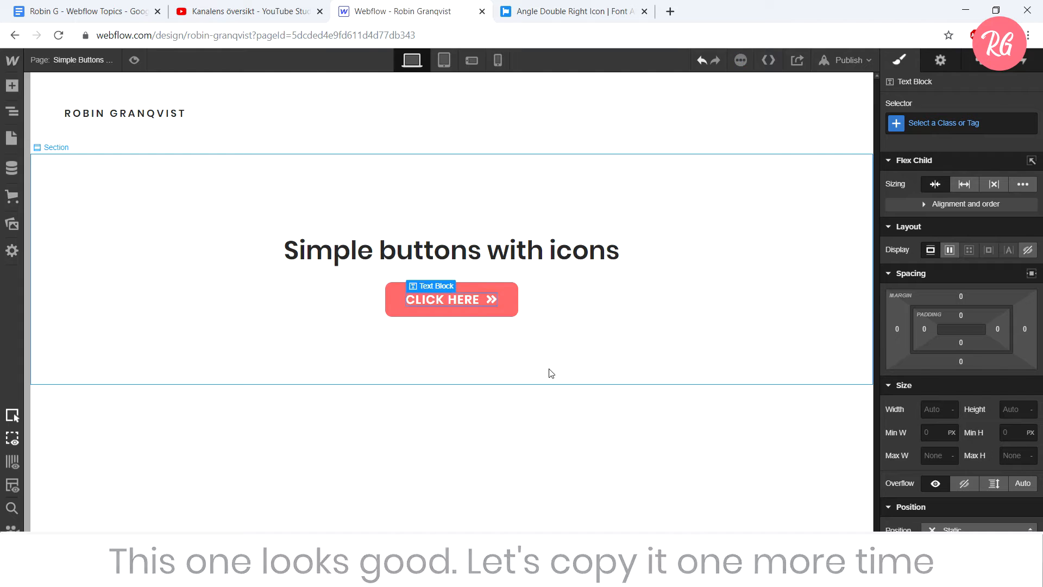
click(556, 365)
- In the button's Hover state, set the background color to white and the font color to #fa6b6b
click(508, 314)
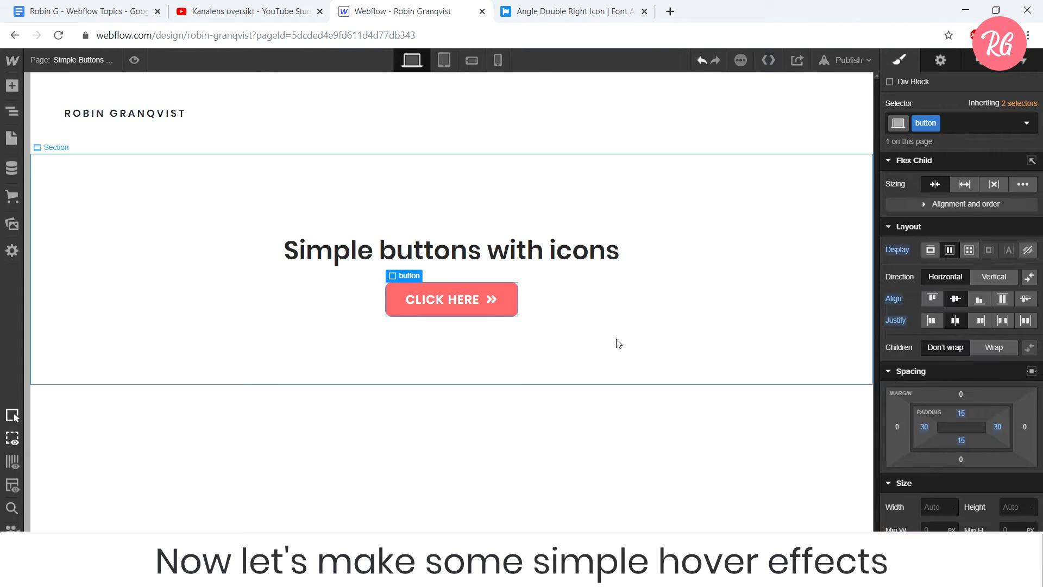
click(1026, 123)
click(962, 182)
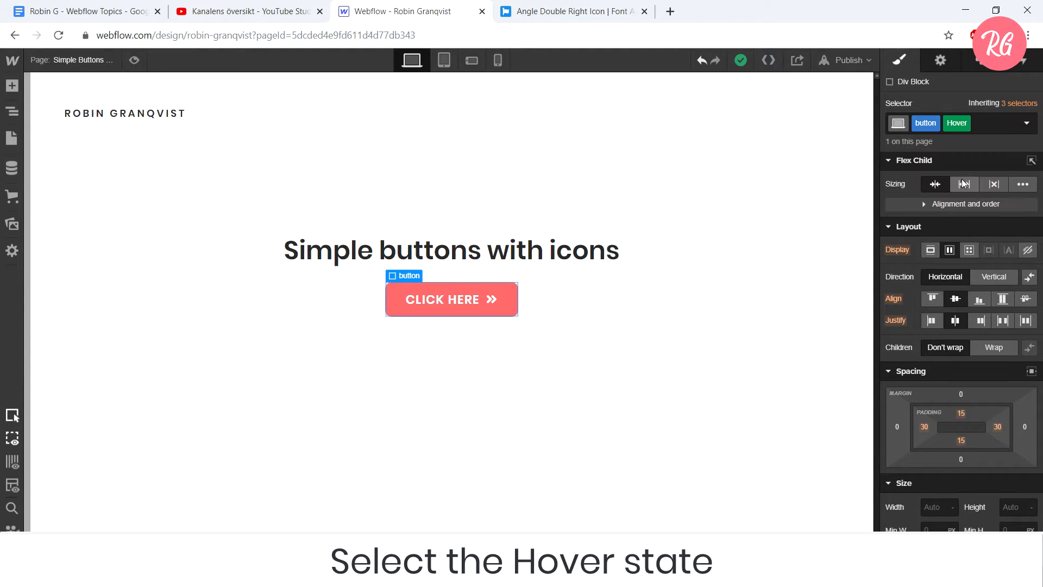
scroll(951, 309, down, 3)
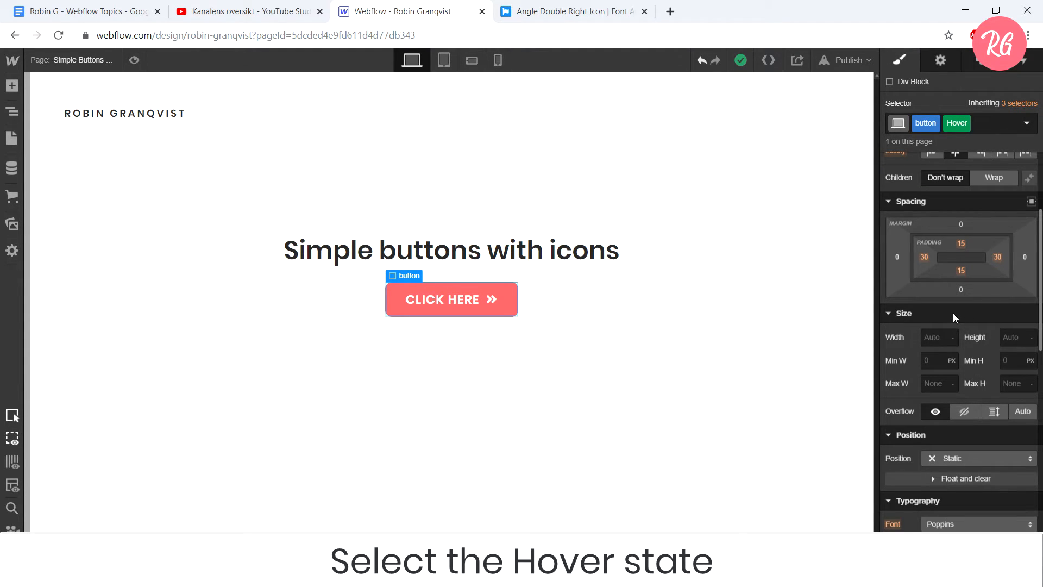
scroll(953, 313, down, 2)
scroll(945, 325, down, 6)
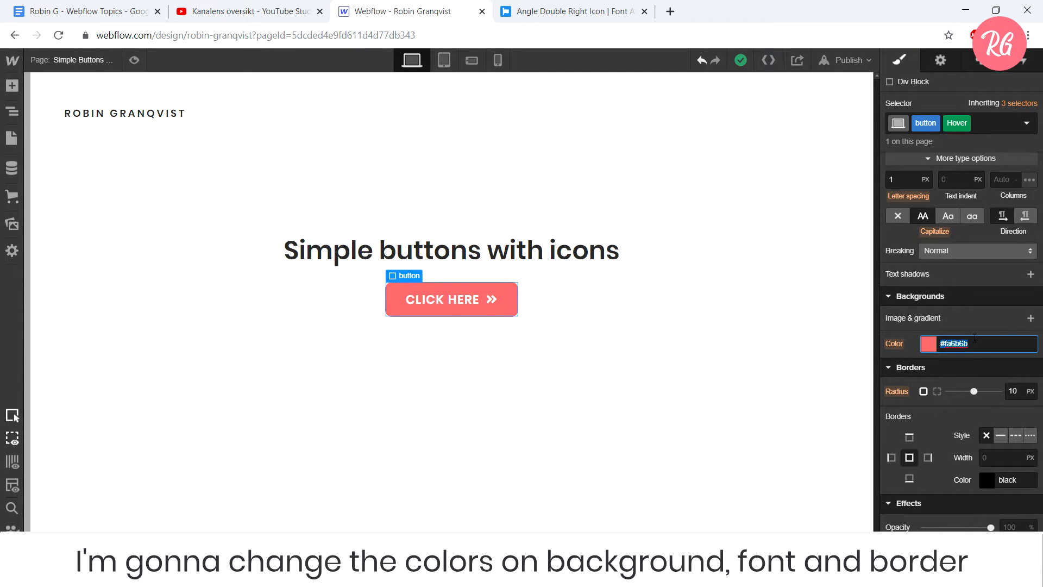
key(Return)
scroll(973, 315, up, 3)
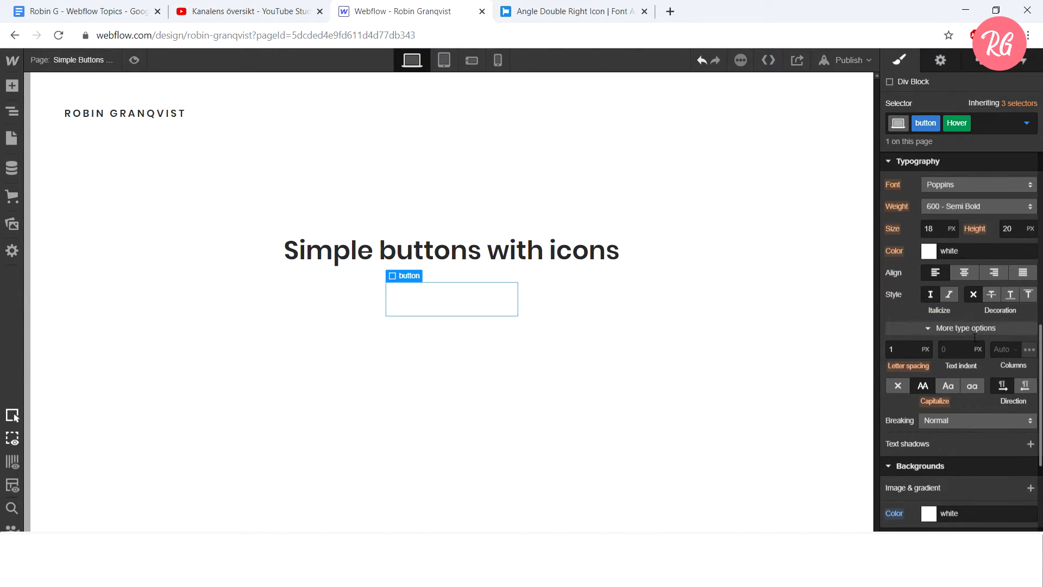
key(Tab)
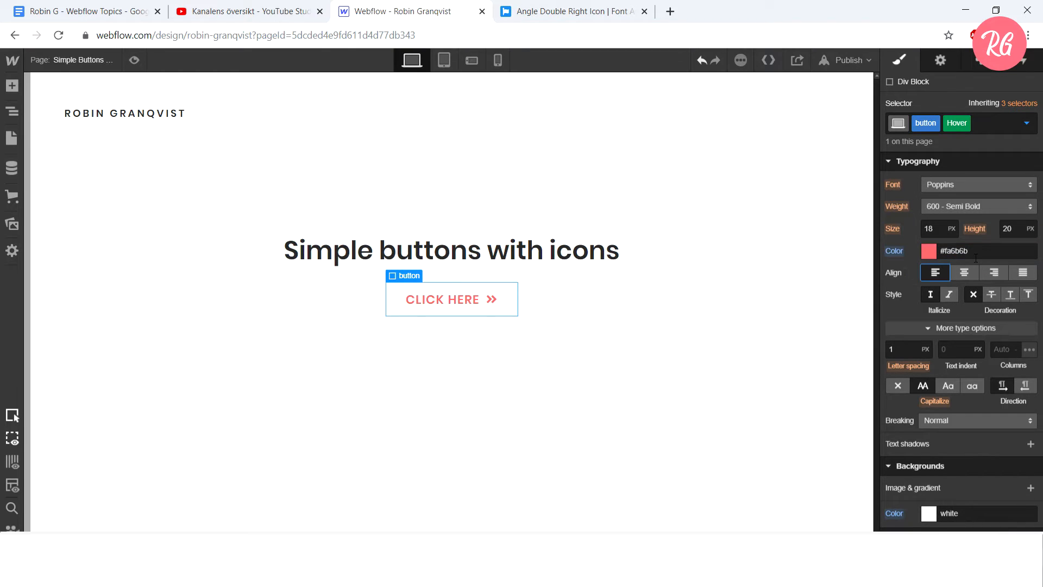
- Add a 2 px solid border in #fa6b6b around the button's Hover state
scroll(976, 258, down, 5)
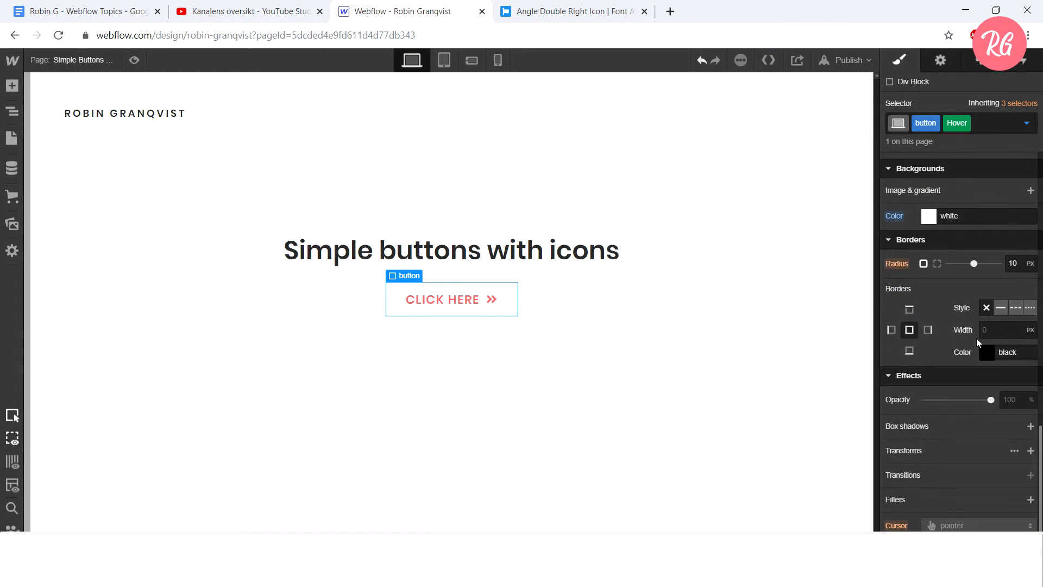
text(2)
key(Tab)
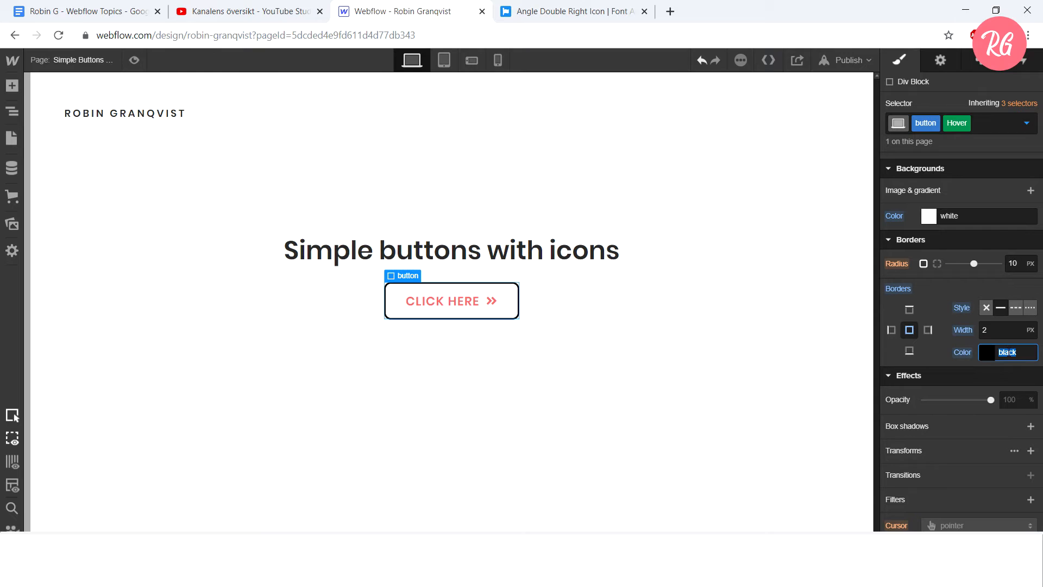
key(Return)
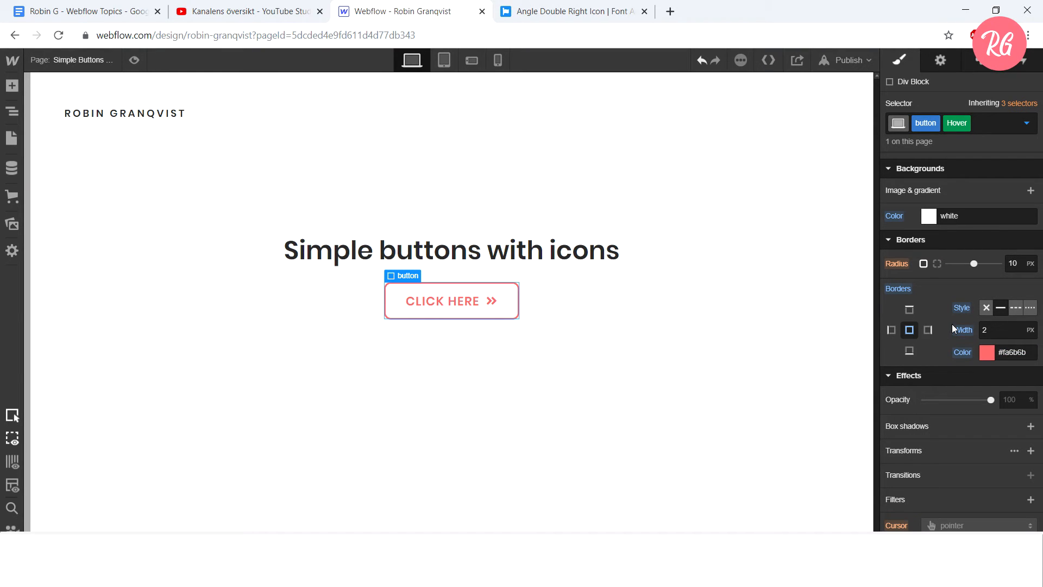
- Set the border width of the button's Hover state to 3 px
click(989, 331)
text(3)
key(Tab)
- Return to the button's default state and give it a 3 px solid border in #fa6b6b
scroll(989, 331, up, 6)
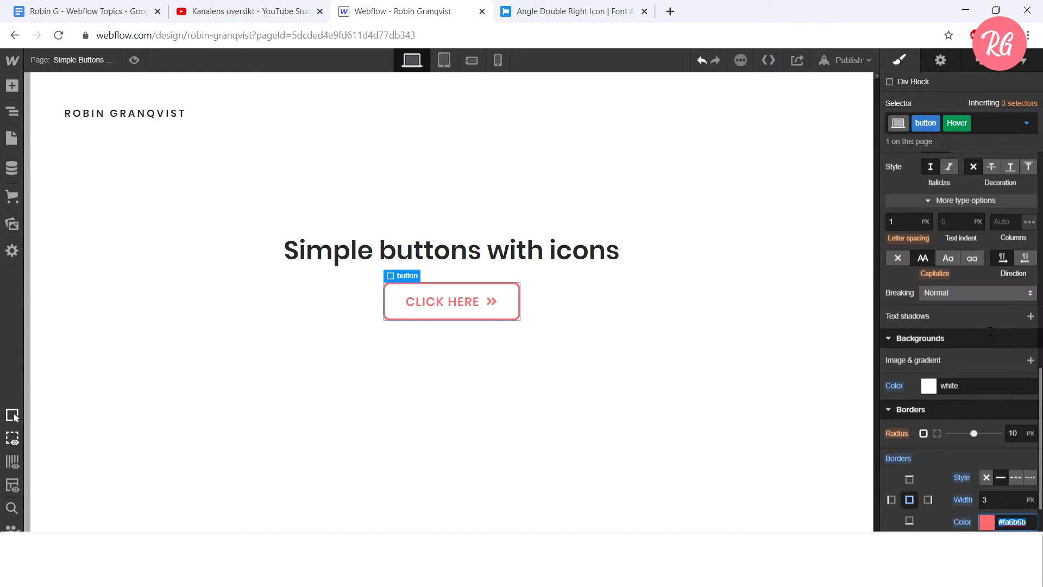
click(1025, 123)
click(944, 164)
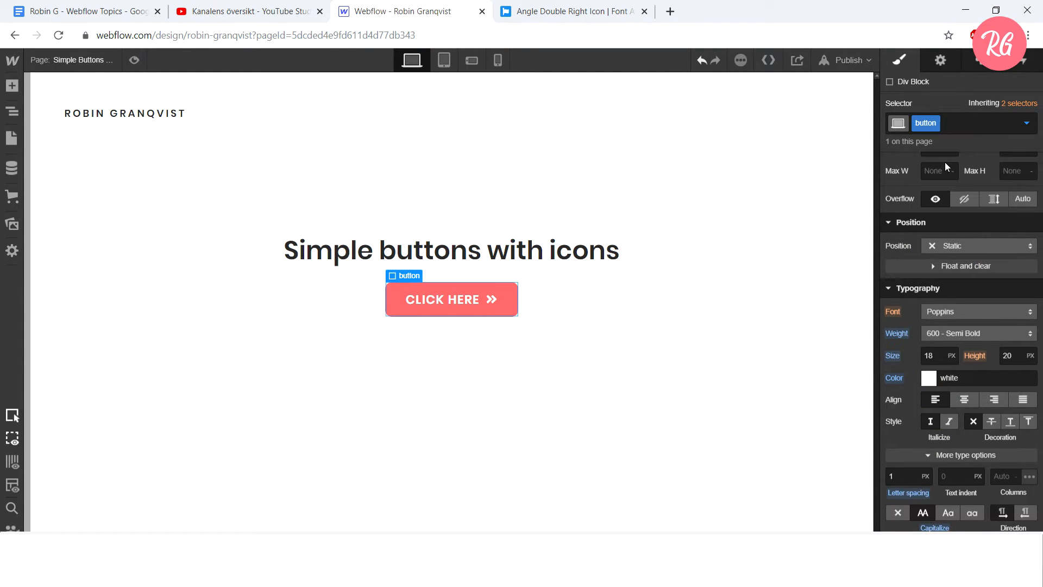
scroll(986, 333, down, 6)
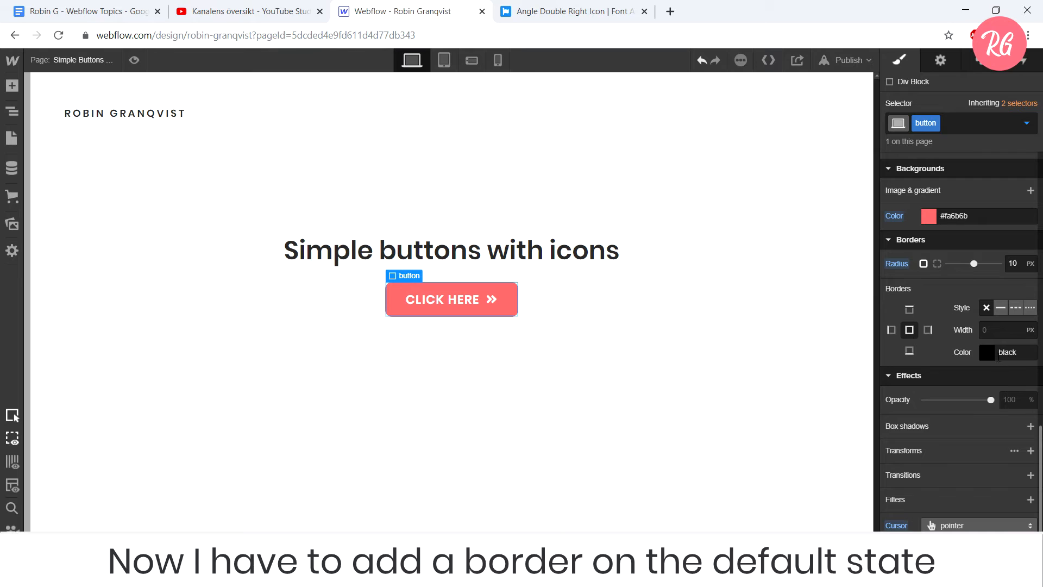
text(3)
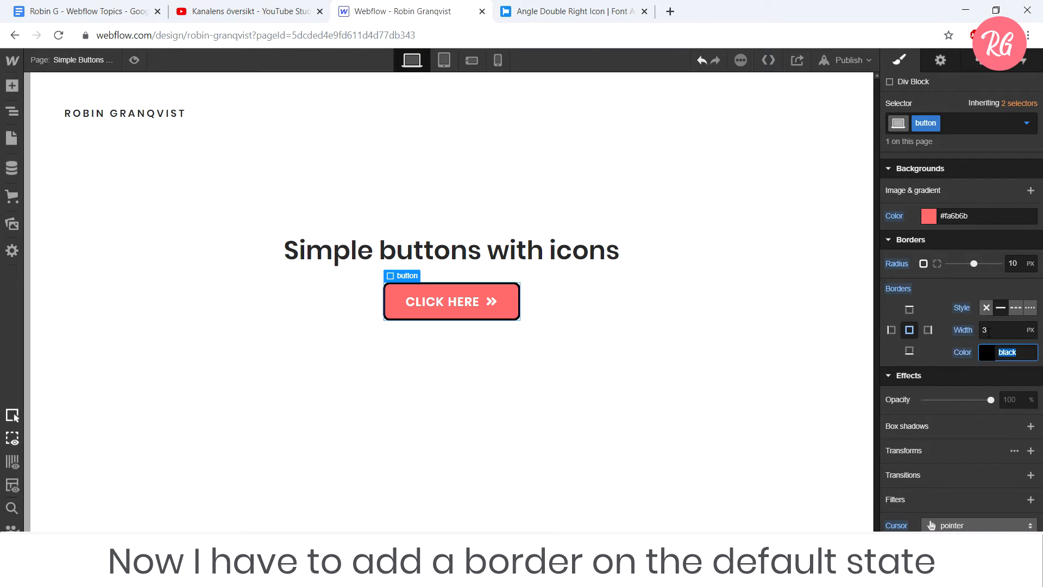
key(Tab)
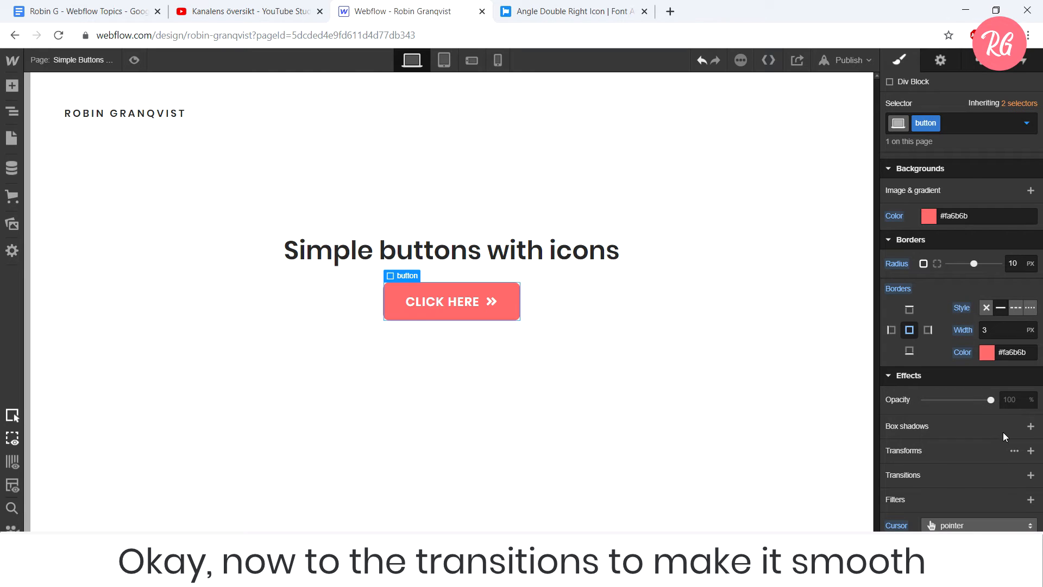
- Add a 200 ms Background Color transition to the button's default state
click(1031, 475)
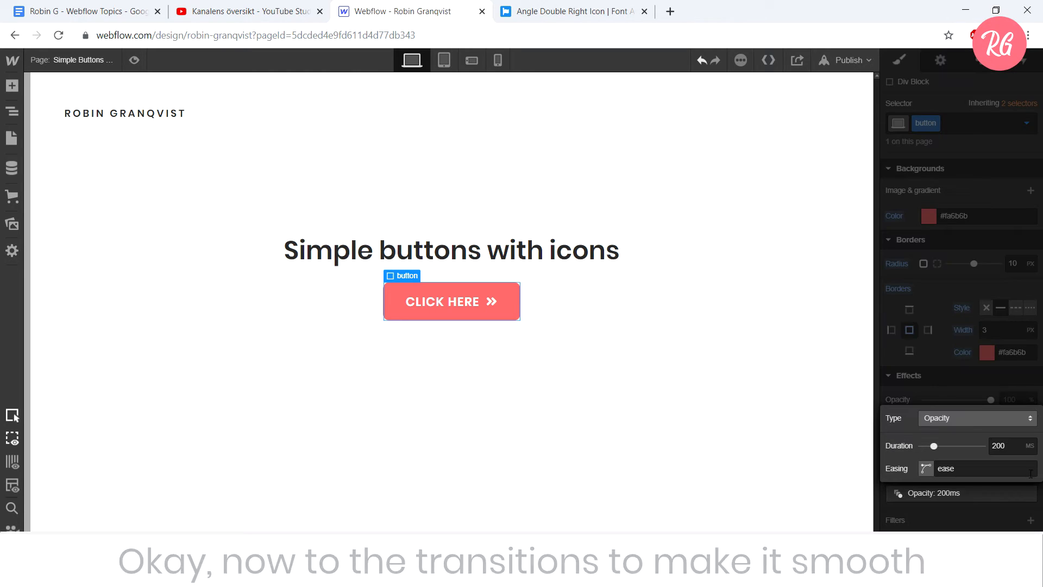
click(971, 419)
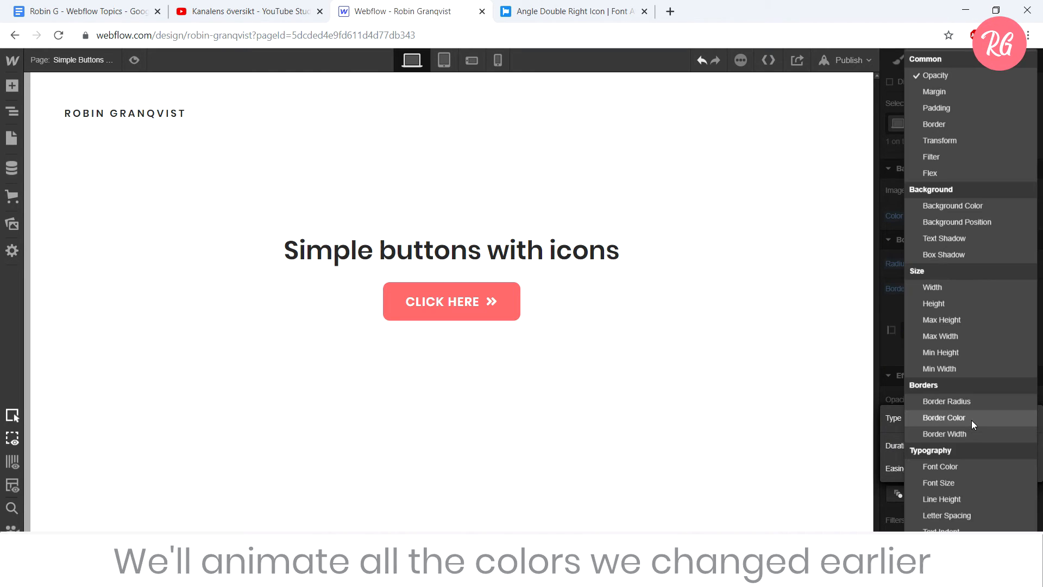
click(963, 207)
click(991, 376)
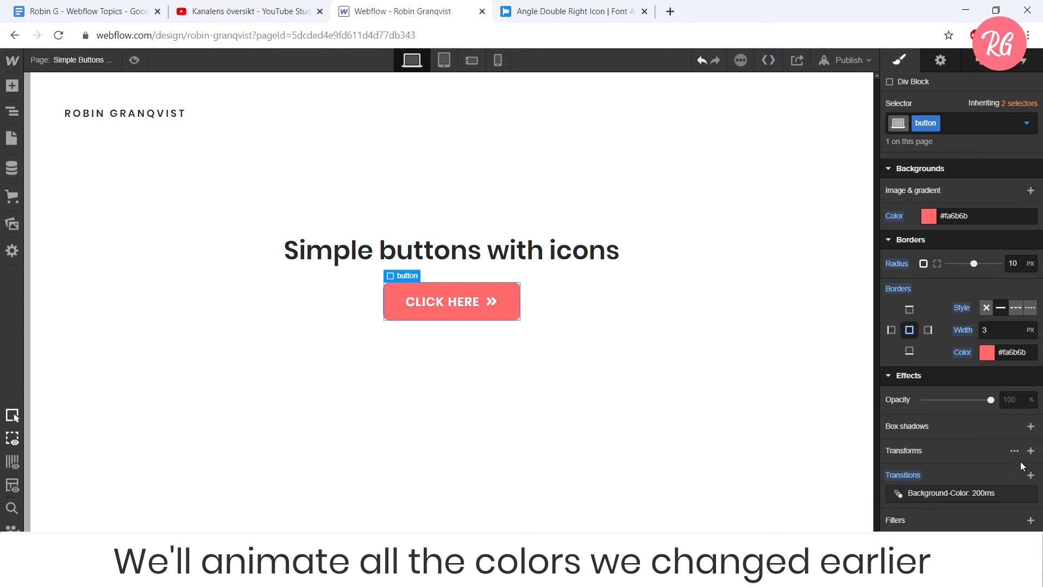
- Add a 200 ms Font Color transition to the button
click(1031, 475)
click(960, 418)
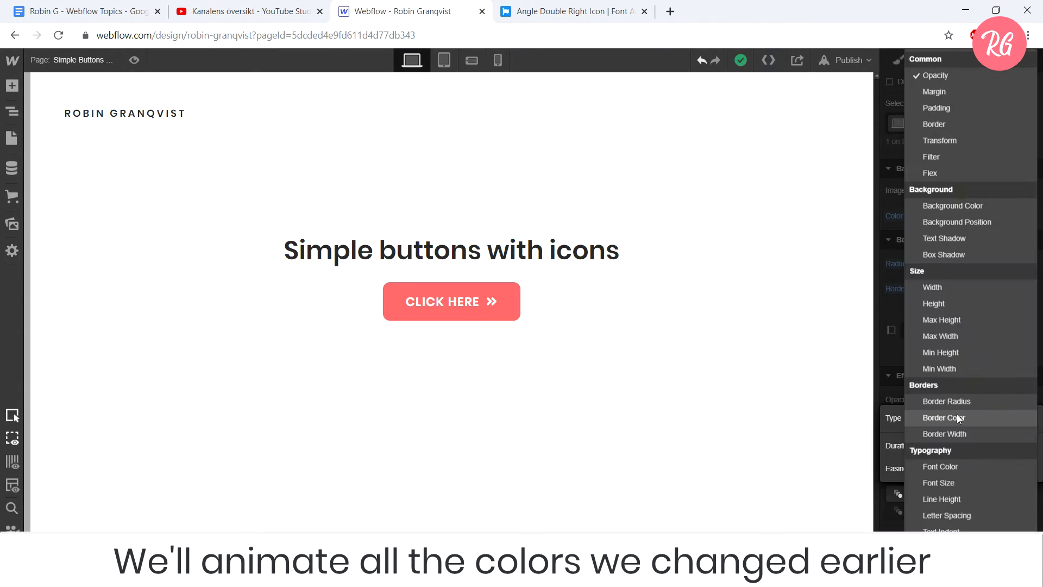
click(946, 465)
click(979, 396)
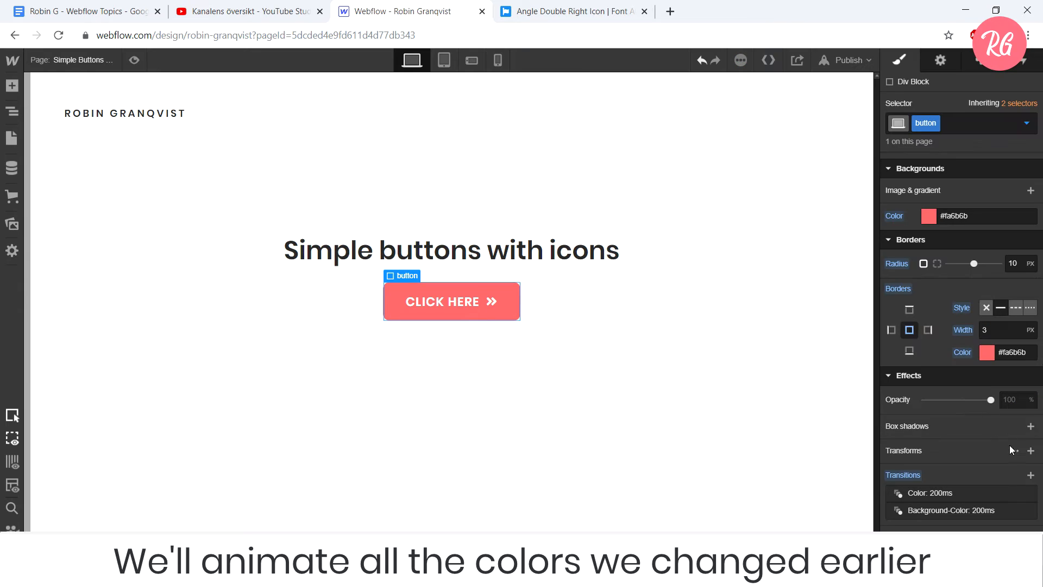
- Add a 200 ms Border Color transition to the button
click(1031, 476)
click(975, 417)
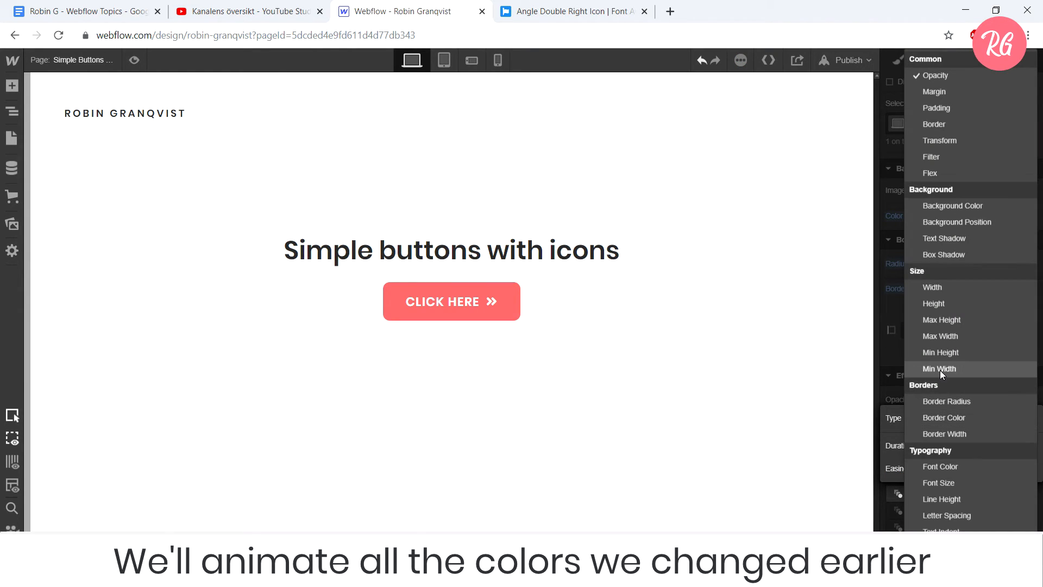
click(960, 418)
click(964, 398)
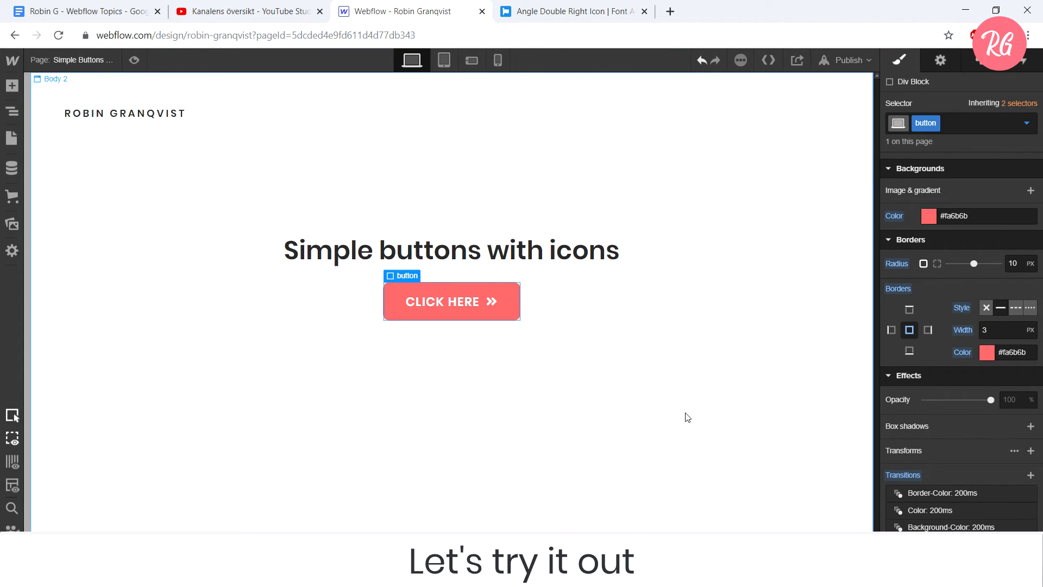
- Preview the page, test the "Click Here" button's hover effect, and return to editing
click(636, 400)
click(133, 63)
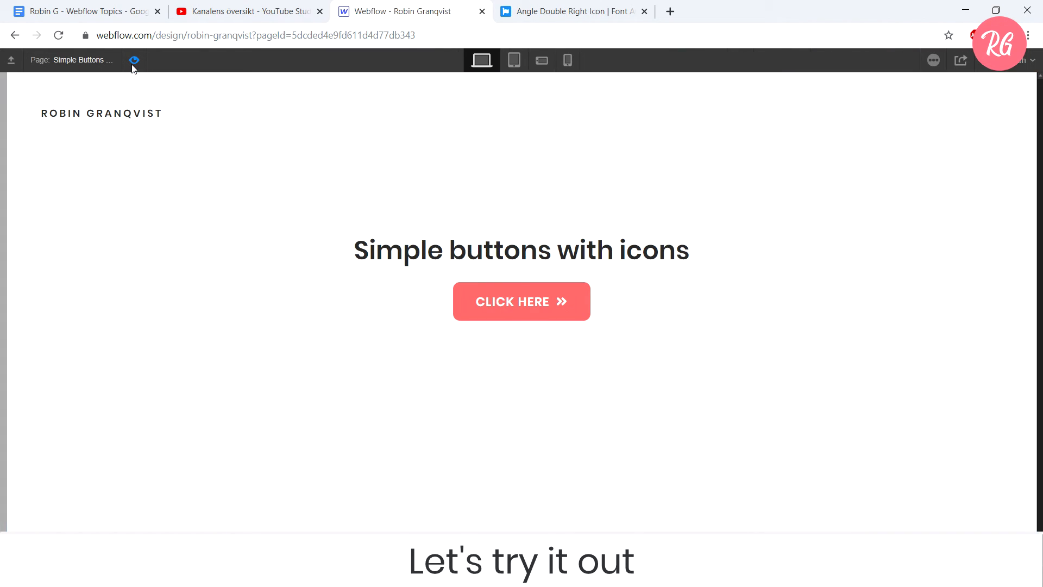
triple_click(525, 304)
click(532, 345)
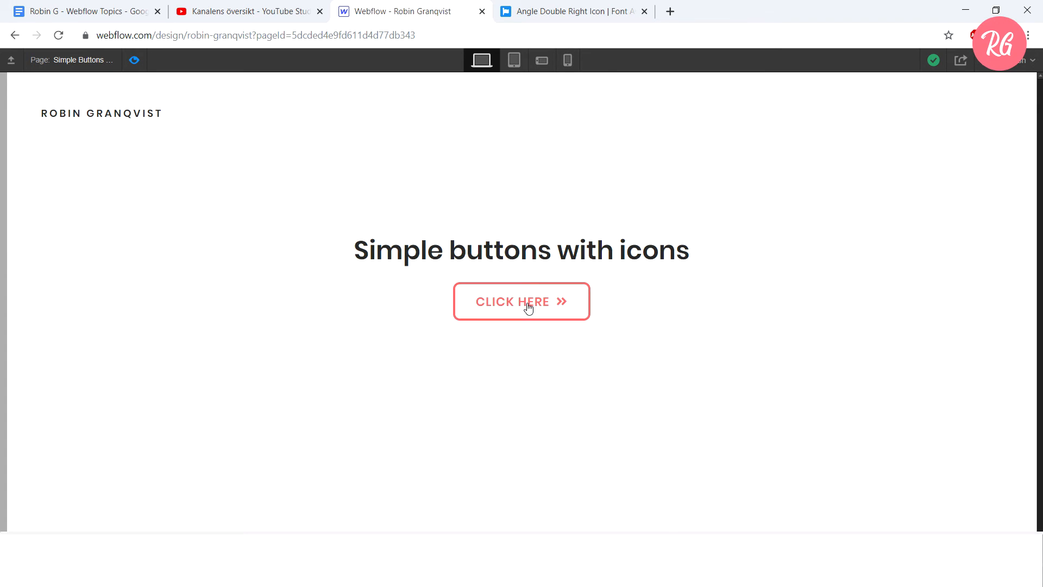
click(134, 61)
- Select the button and set the duration of its Border Color transition to 200 ms
scroll(943, 412, down, 6)
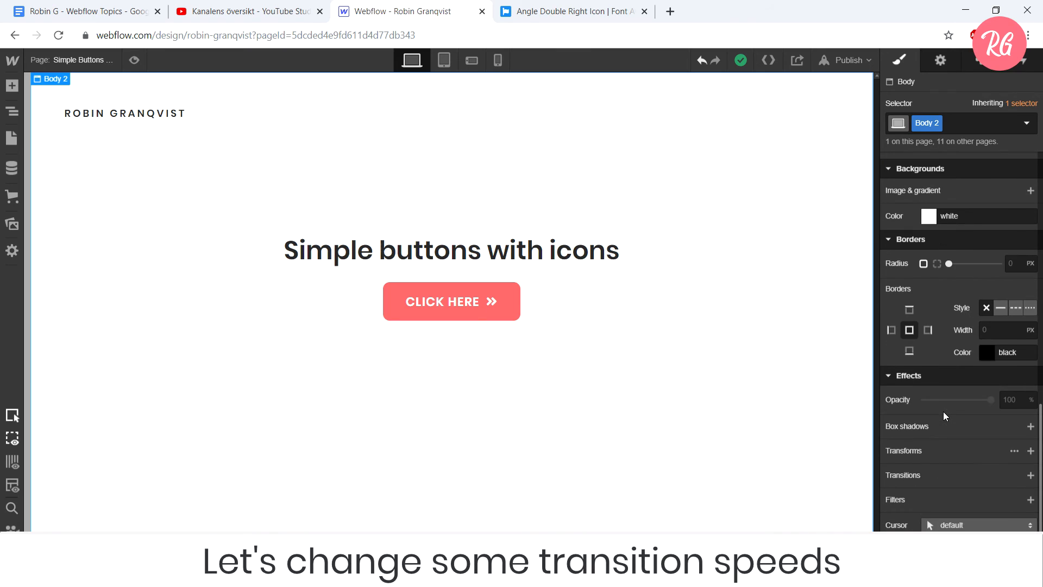
click(478, 304)
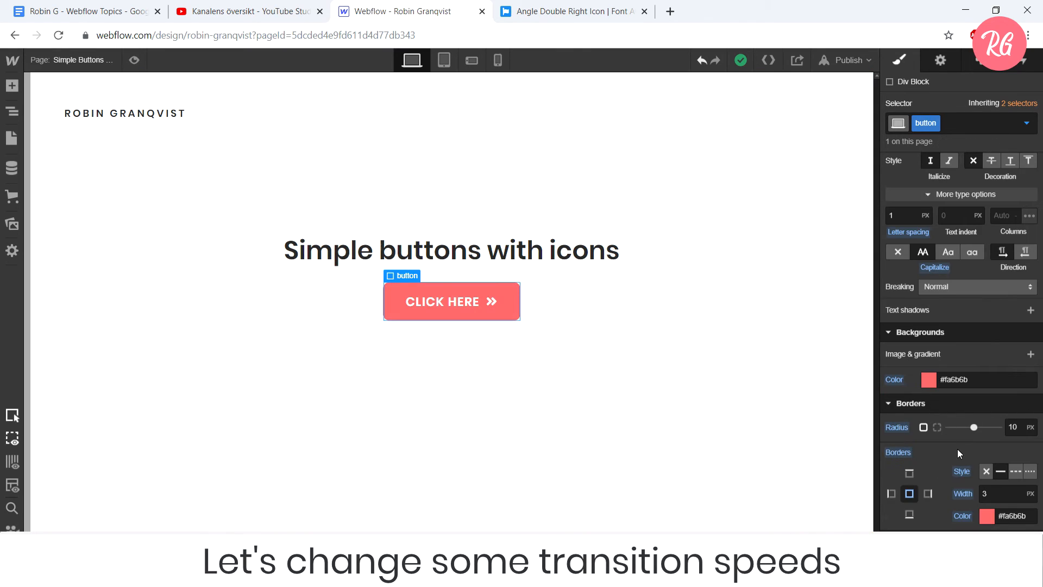
scroll(956, 446, down, 5)
click(959, 439)
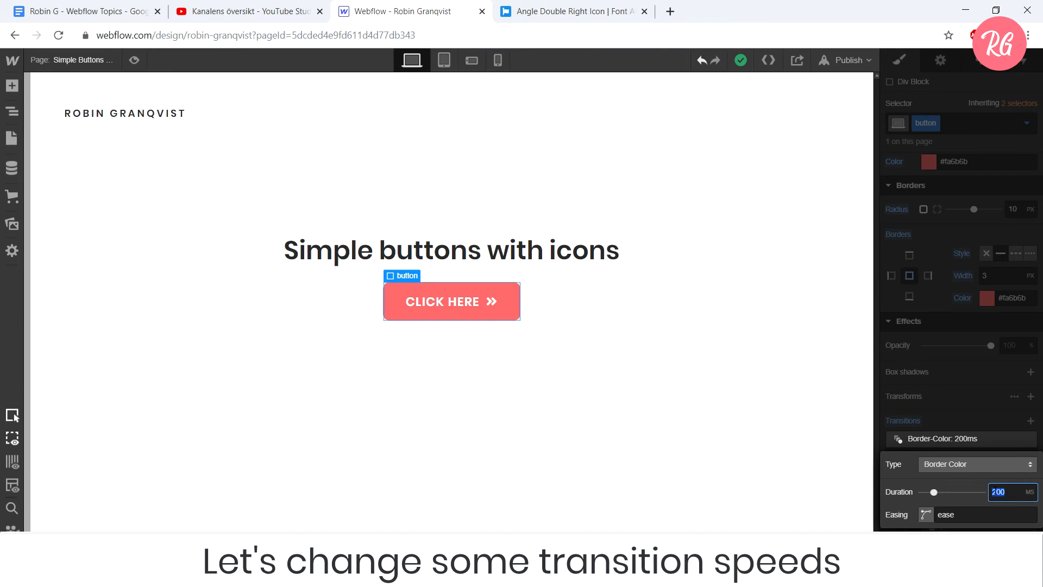
text(500)
key(BackSpace)
key(Tab)
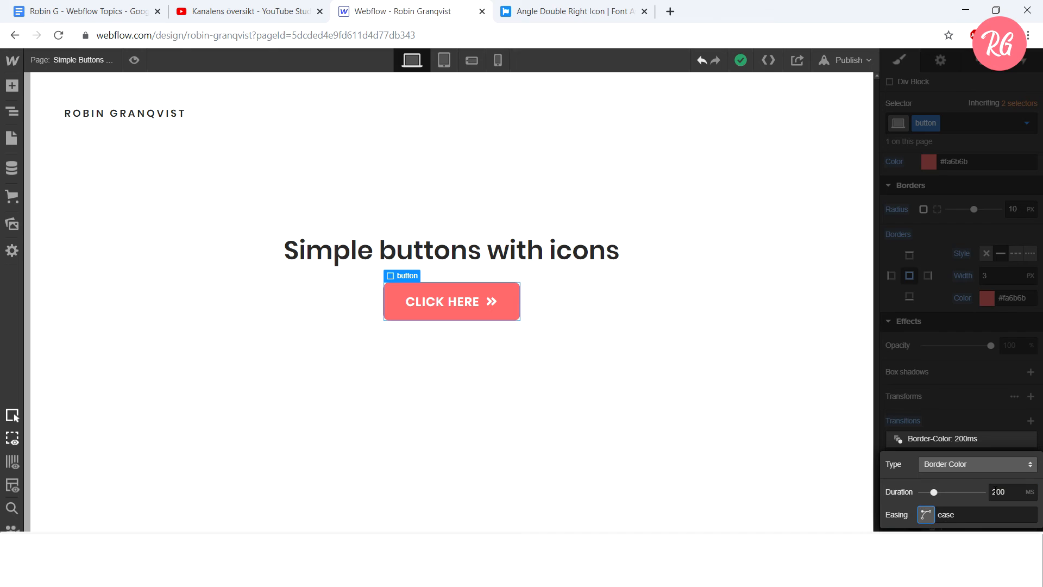
click(971, 427)
- Set the duration of the button's Font Color transition to 300 ms
click(972, 457)
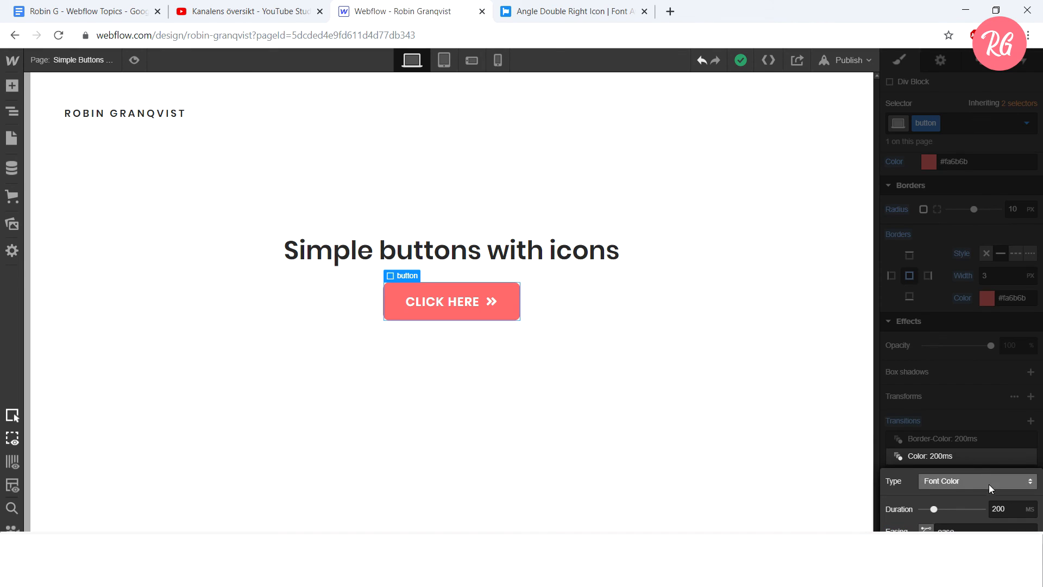
click(999, 510)
text(3)
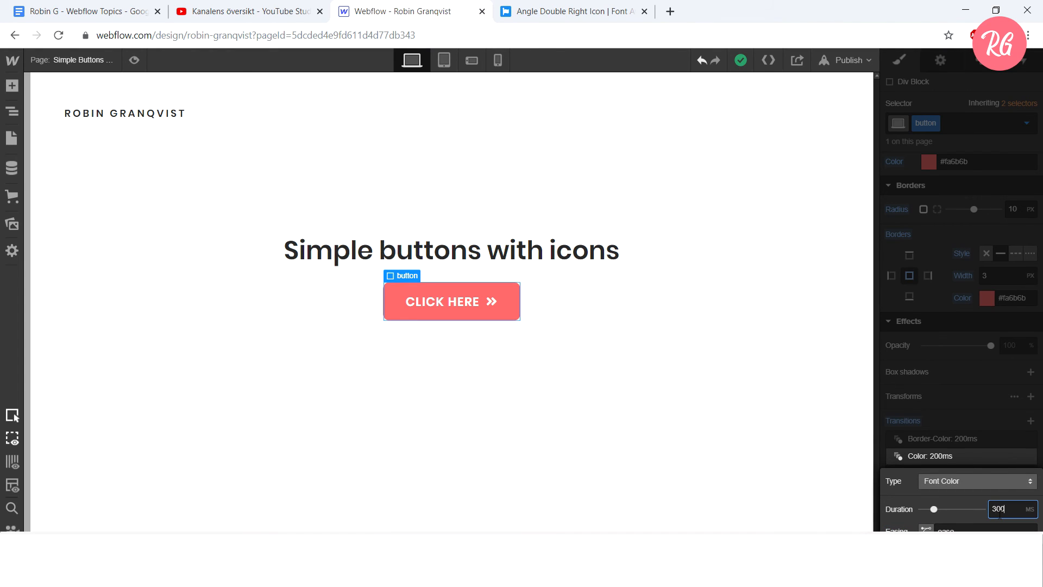
click(972, 455)
- Set the duration of the button's Background Color transition to 400 ms
click(970, 470)
click(1000, 525)
text(400)
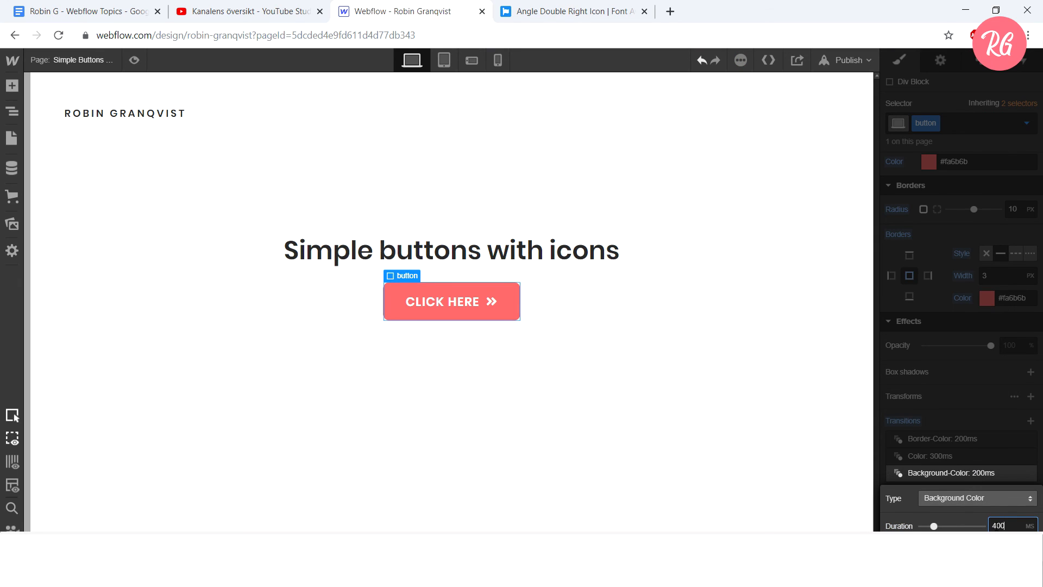
click(977, 439)
- Preview the page to check the button's hover effect with the adjusted transition durations
click(134, 60)
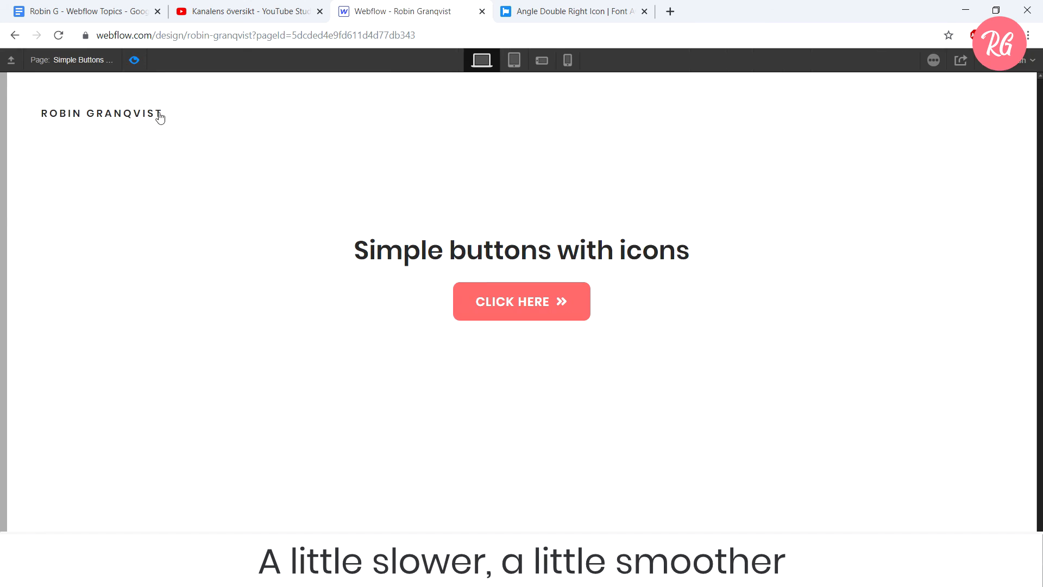